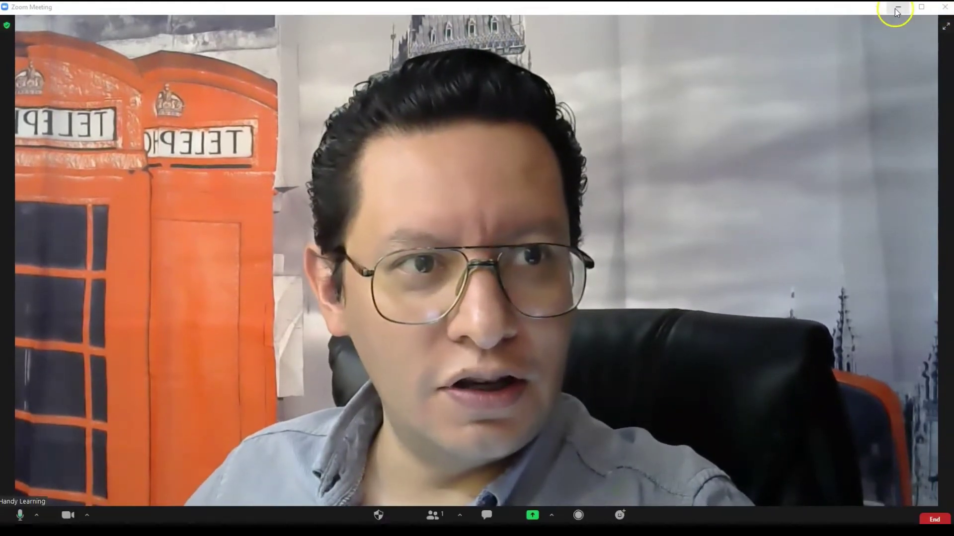
Minimise the Zoom meeting and maximise the browser showing the Nearpod home page.
left_click(897, 11)
mouse_move(827, 433)
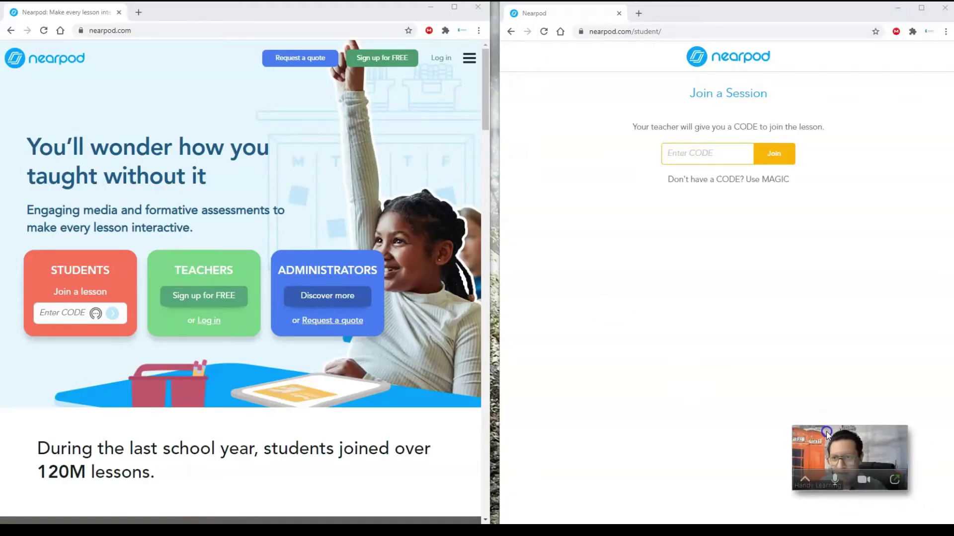
left_click(454, 7)
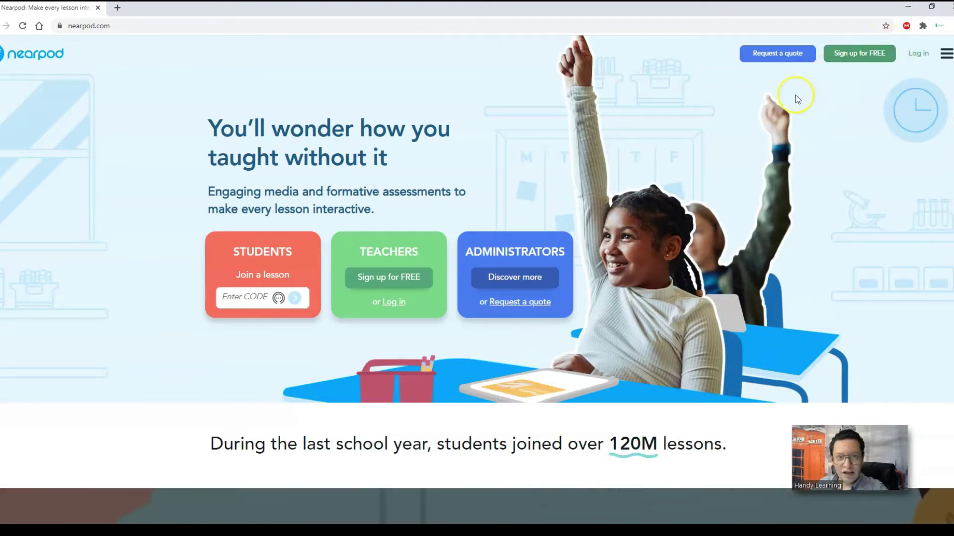
Log in to Nearpod as a teacher with the Google account to reach My Library.
left_click(917, 56)
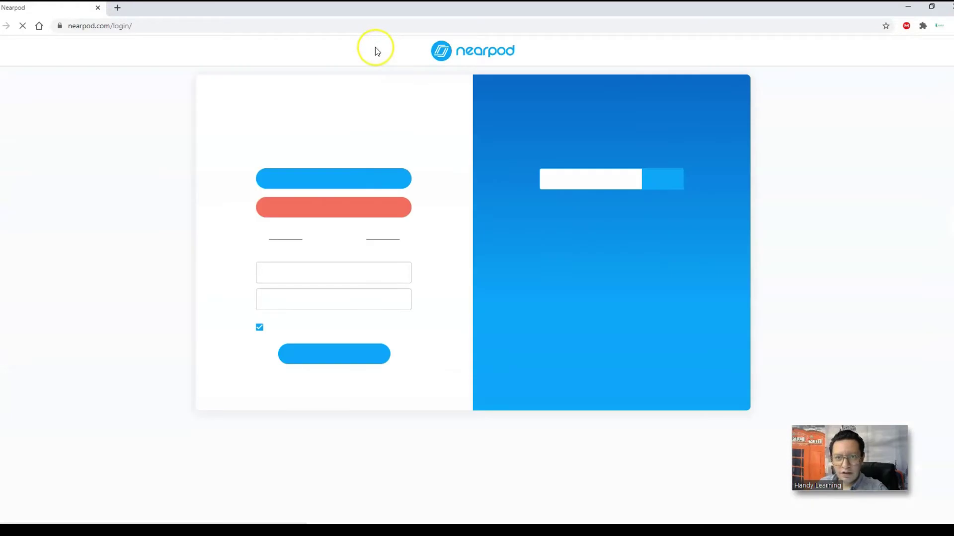
left_click(339, 179)
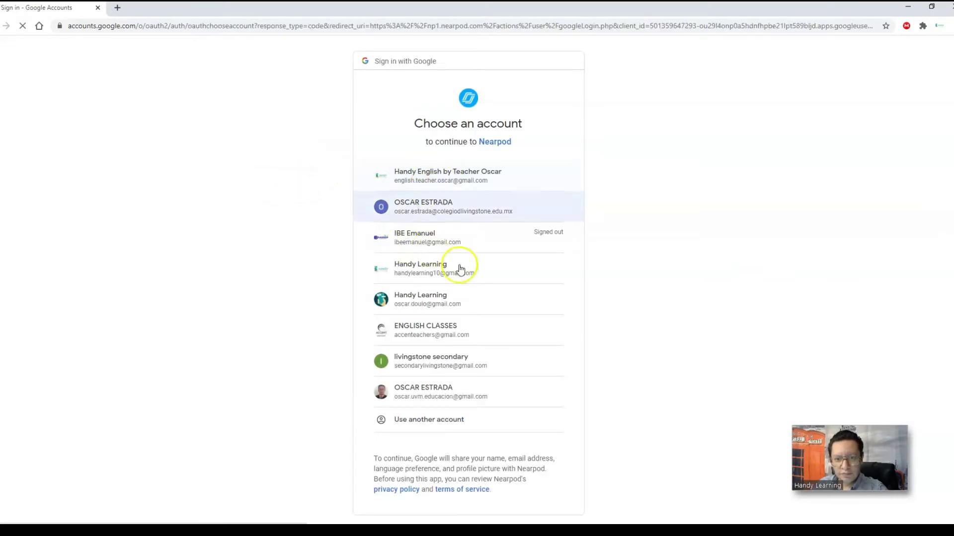
left_click(427, 165)
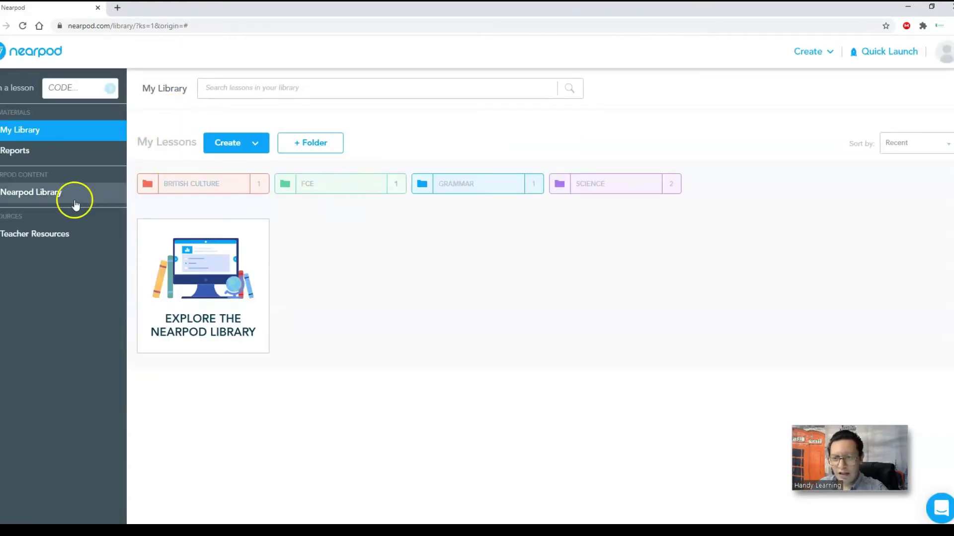
left_click(932, 11)
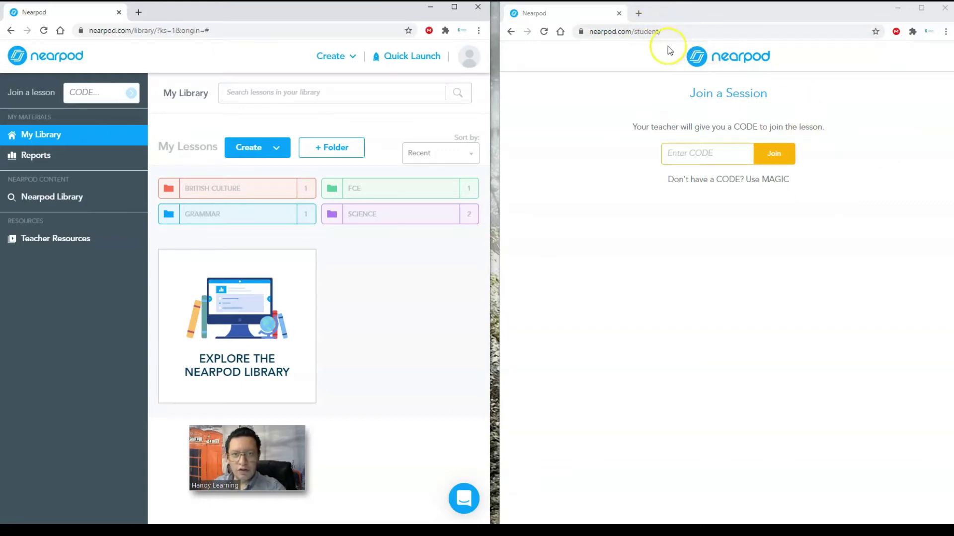
left_click_drag(258, 432, 691, 214)
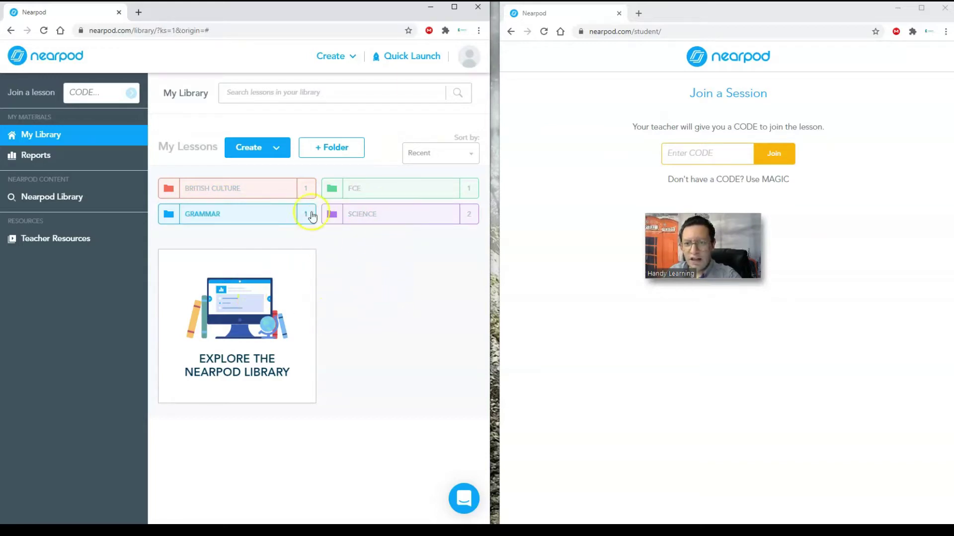
left_click(278, 150)
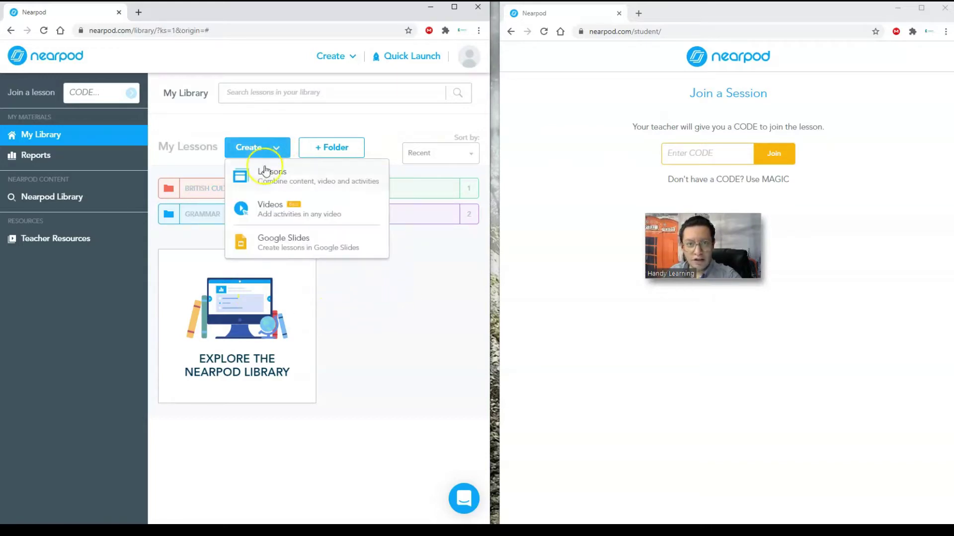
left_click(308, 181)
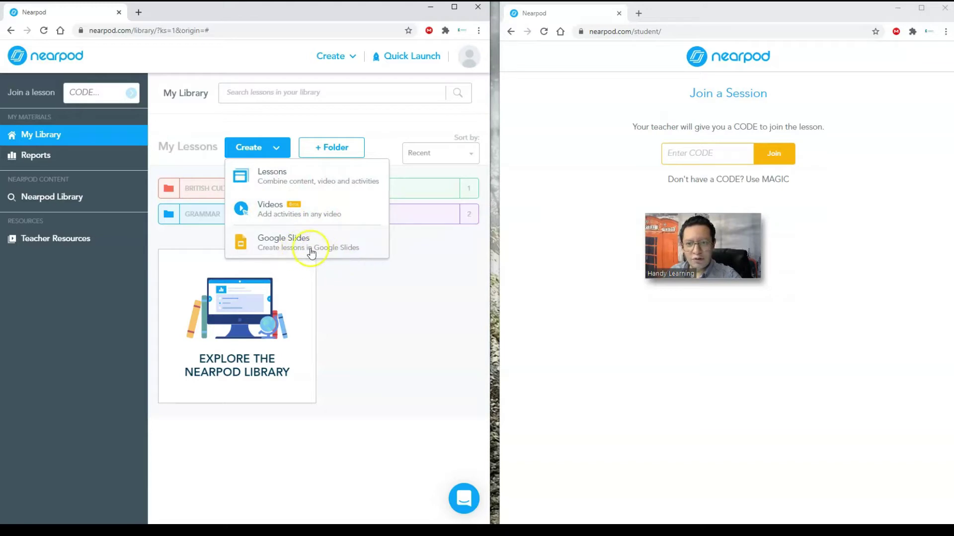
left_click(323, 265)
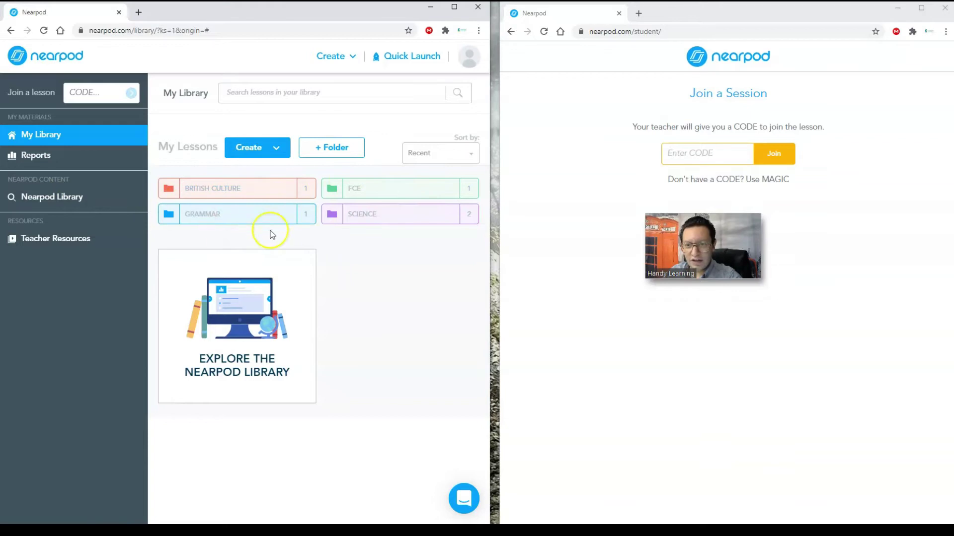
Open Nearpod Library and filter lessons to English Language Arts, 7th grade.
left_click(47, 199)
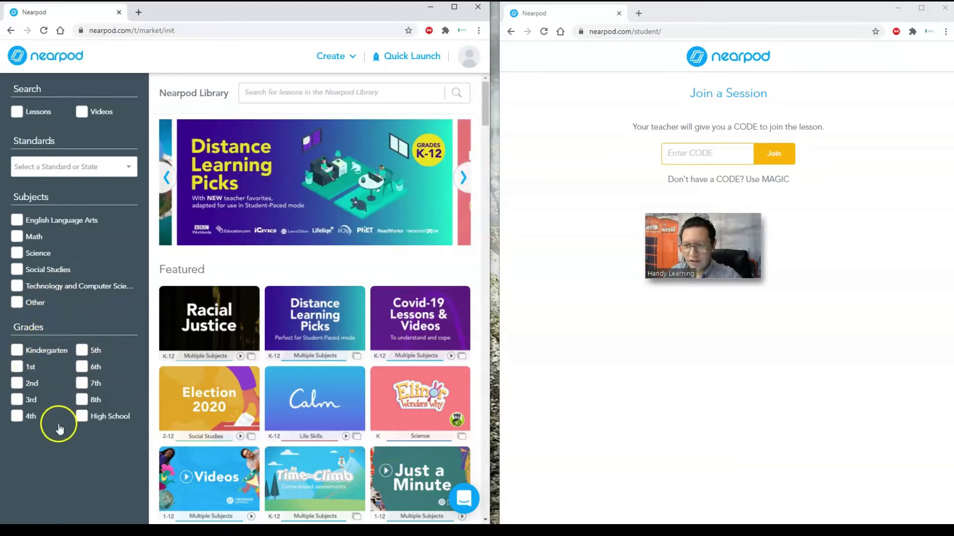
left_click(18, 222)
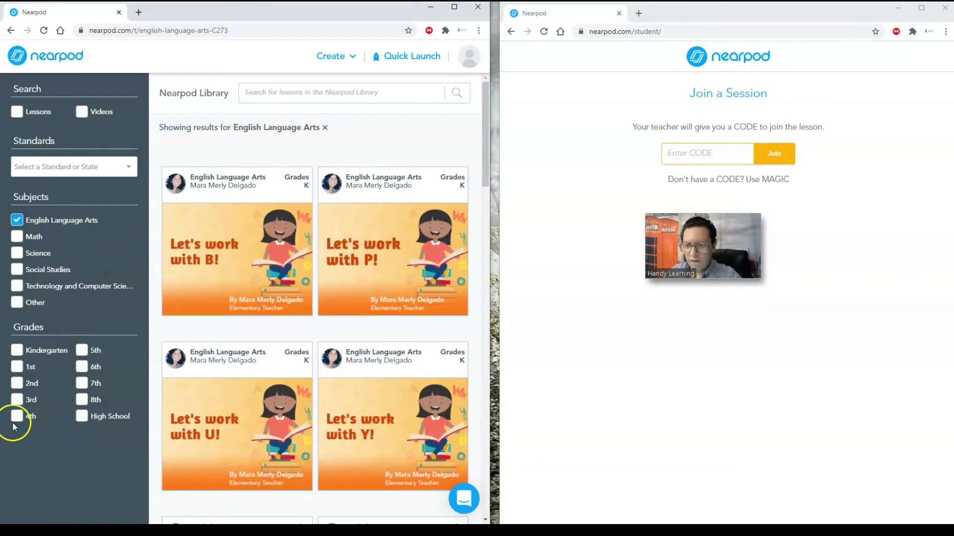
left_click(81, 386)
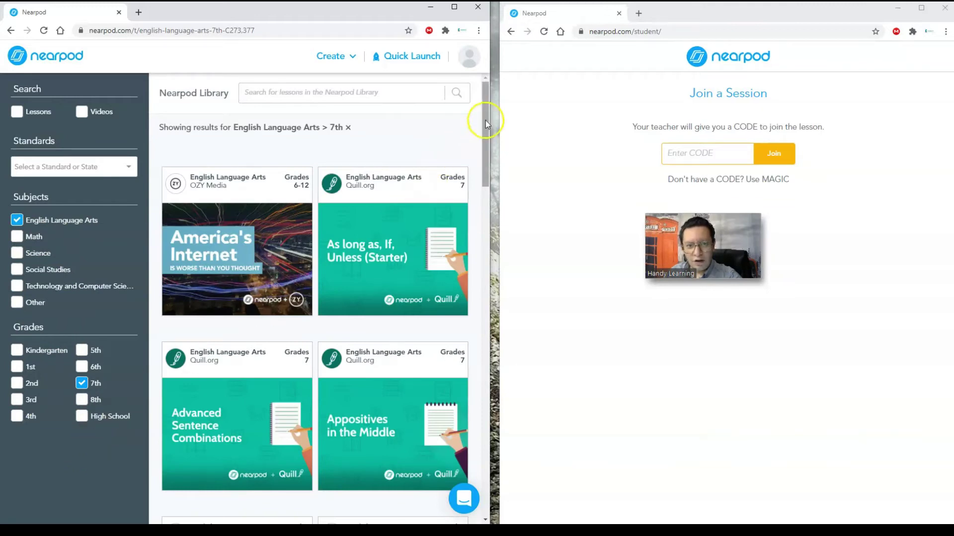
left_click_drag(485, 120, 472, 275)
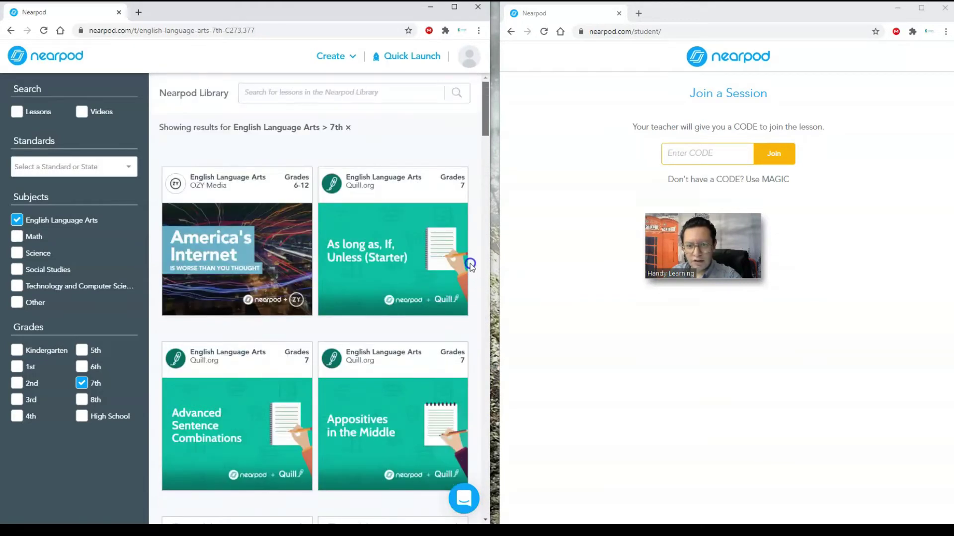
Add the Quill lesson 'As long as, If, Unless (Starter)' to My Library and show it there.
mouse_move(348, 249)
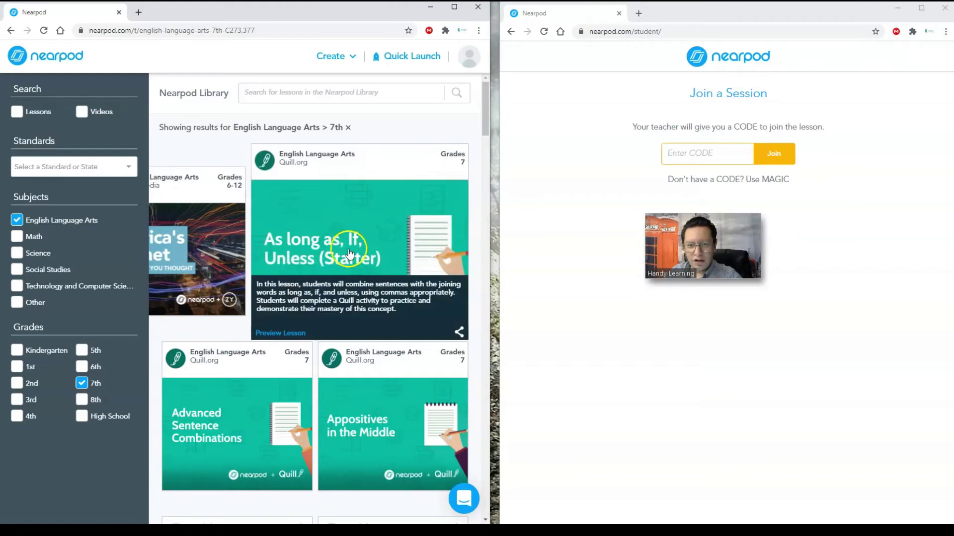
left_click(375, 255)
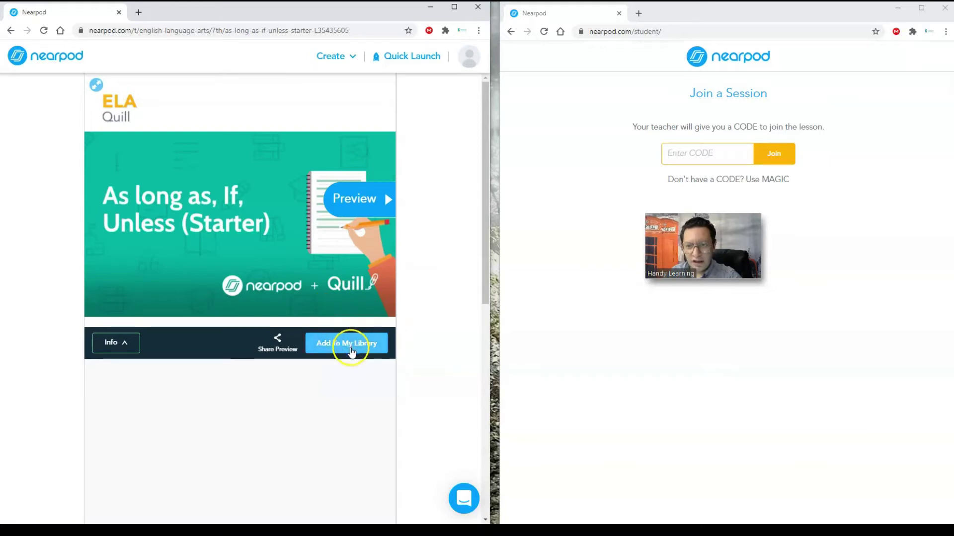
left_click(352, 352)
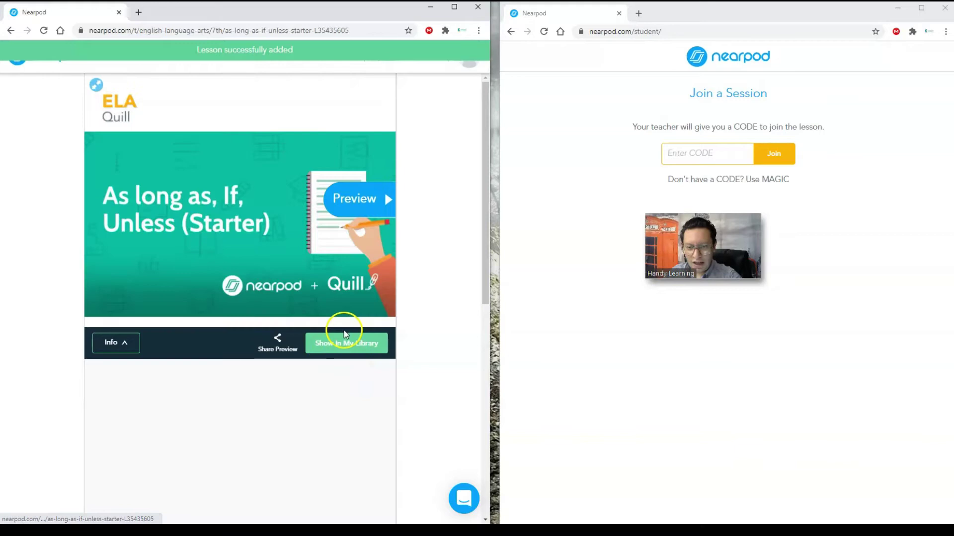
left_click(351, 345)
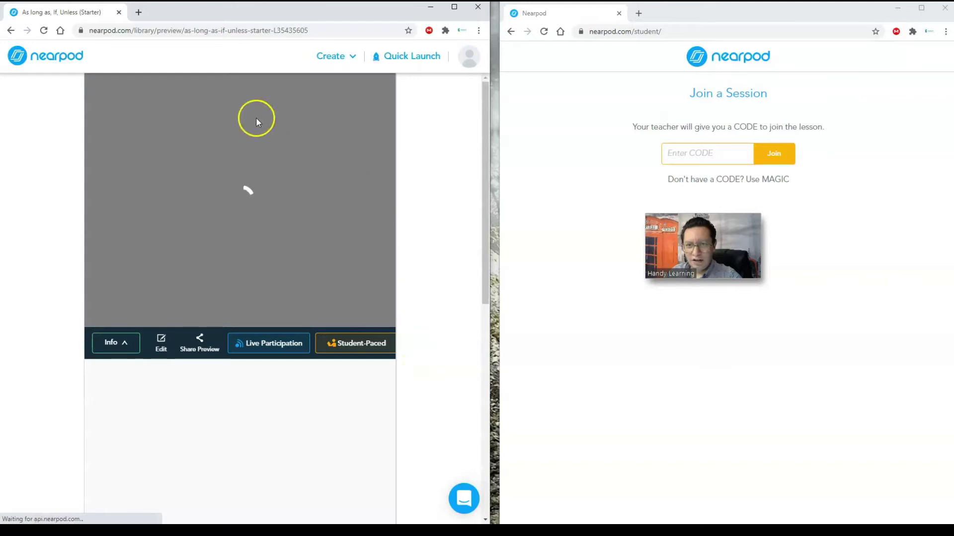
Back in My Library, drag the new lesson into the GRAMMAR folder and open that folder.
left_click(43, 63)
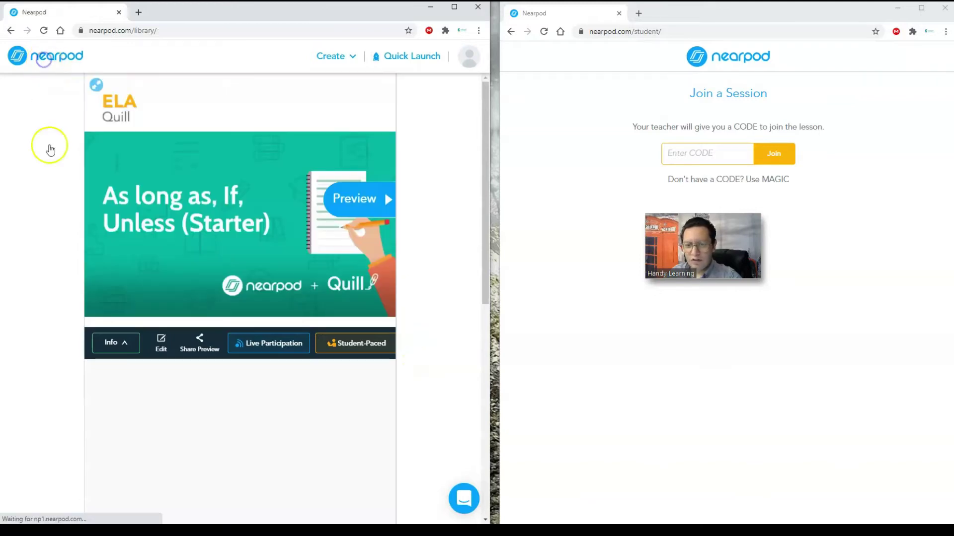
mouse_move(417, 364)
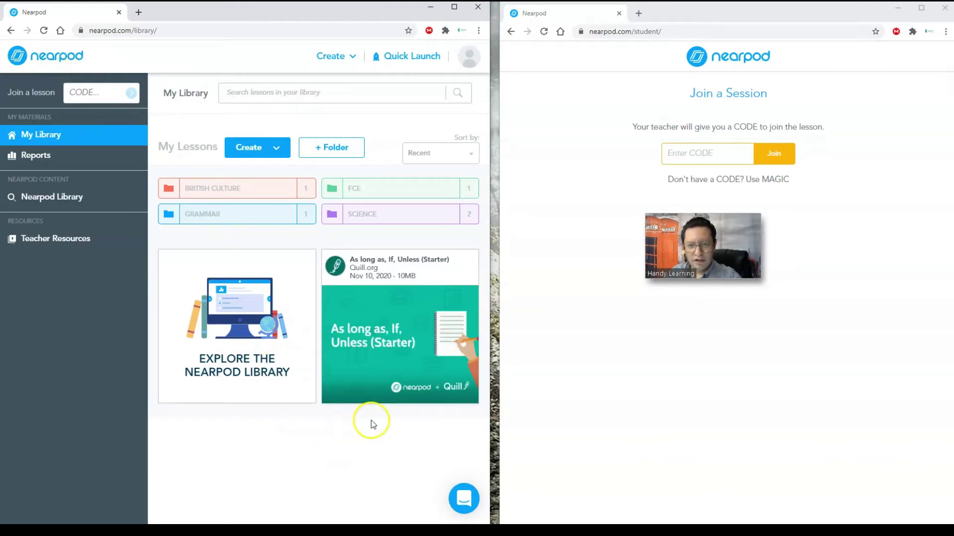
mouse_move(390, 334)
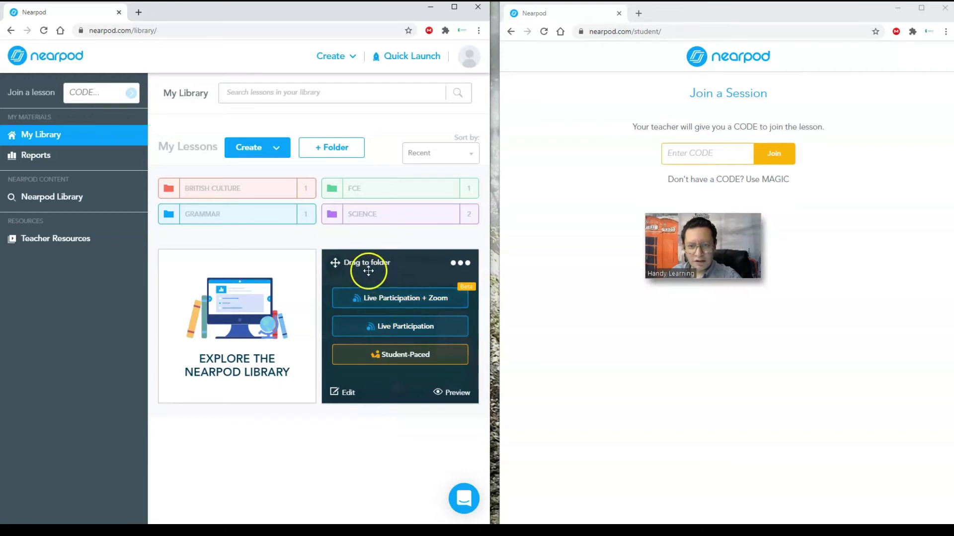
left_click_drag(370, 269, 230, 215)
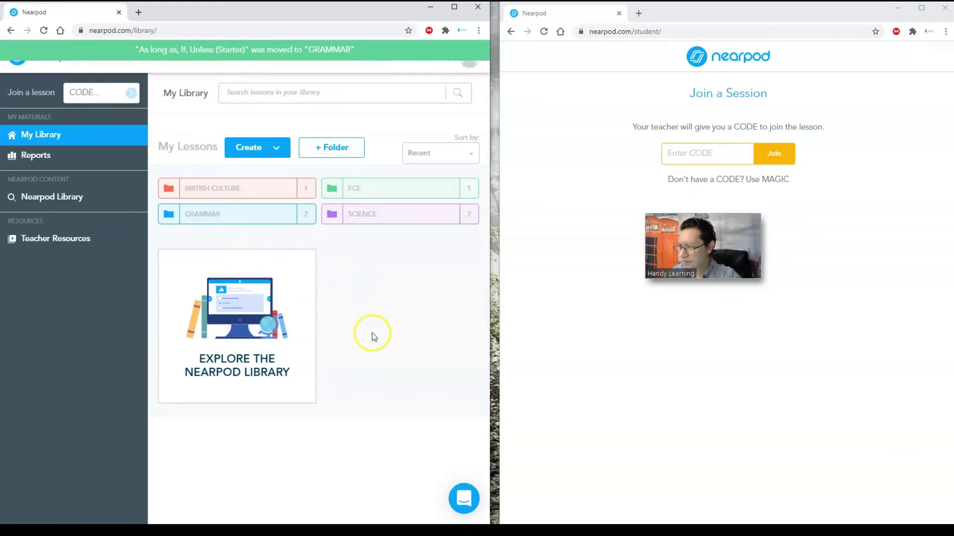
left_click(219, 219)
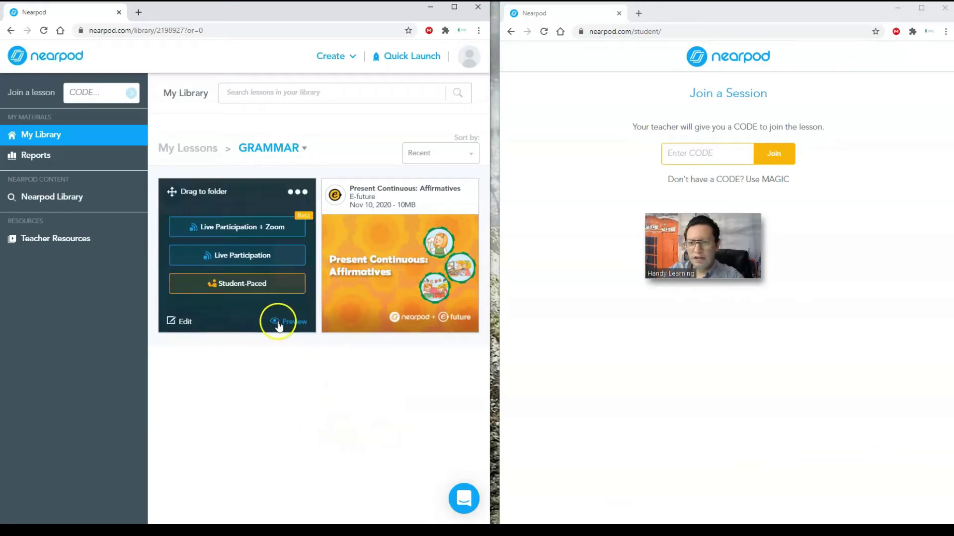
Launch 'As long as, If, Unless (Starter)' with Live Participation to get a student join code.
mouse_move(215, 267)
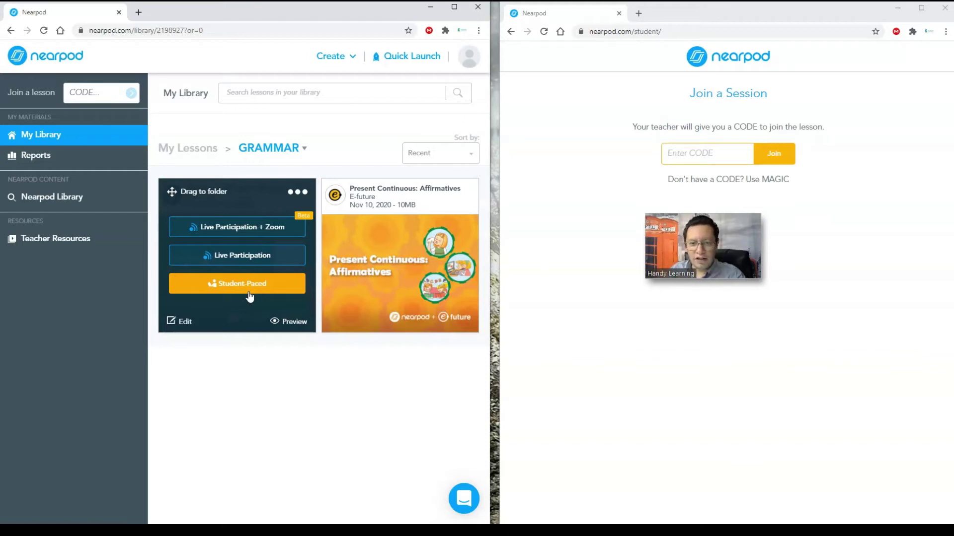
left_click(252, 266)
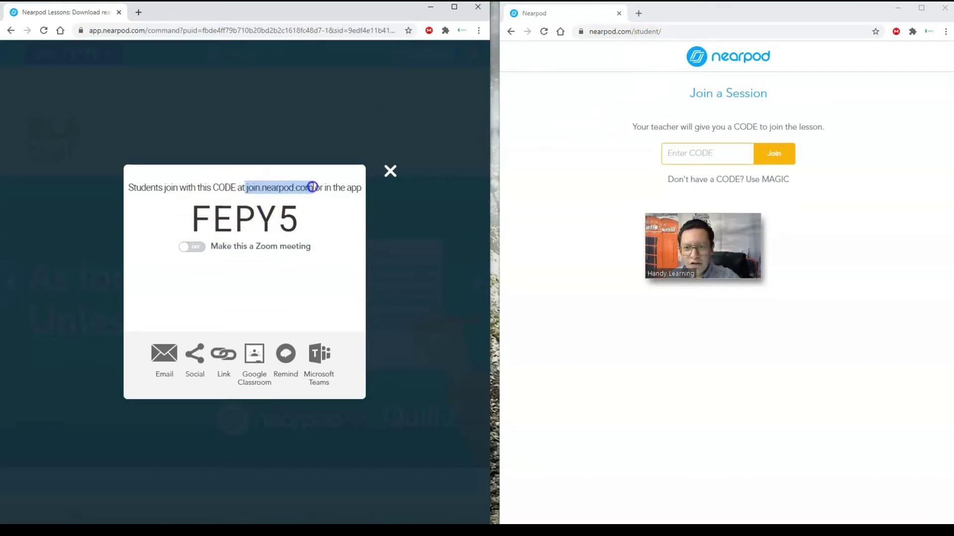
Join the session from the student window with the code, then close the teacher's join-code popup.
left_click_drag(312, 187, 312, 187)
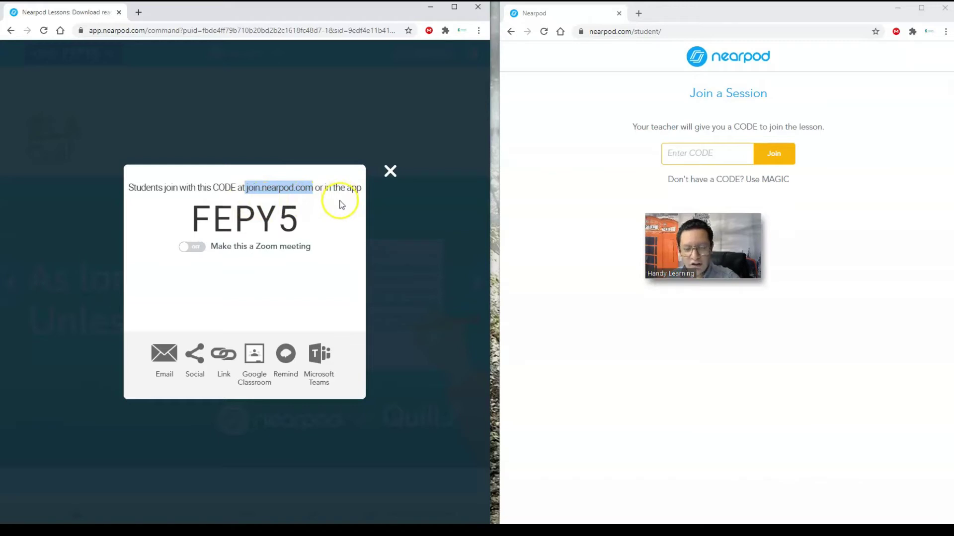
left_click(720, 160)
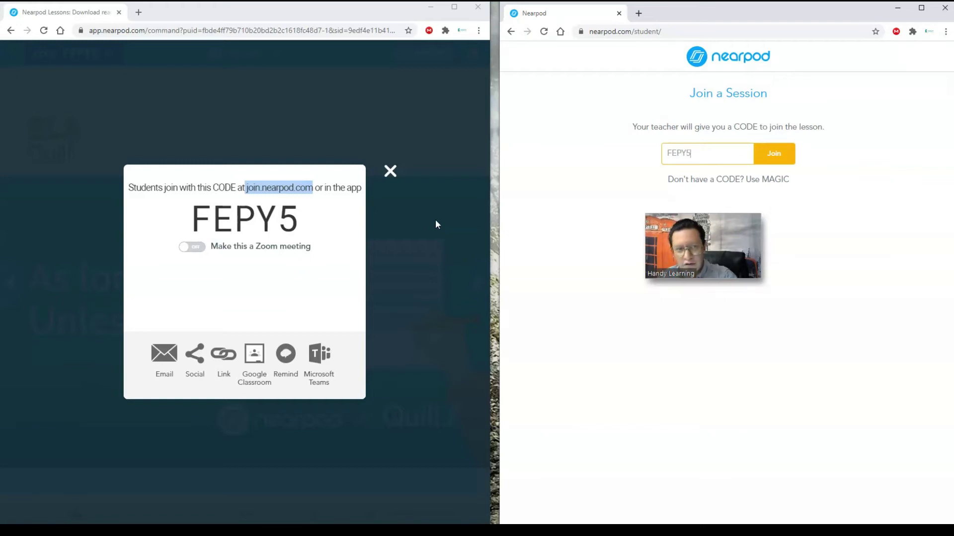
left_click(778, 155)
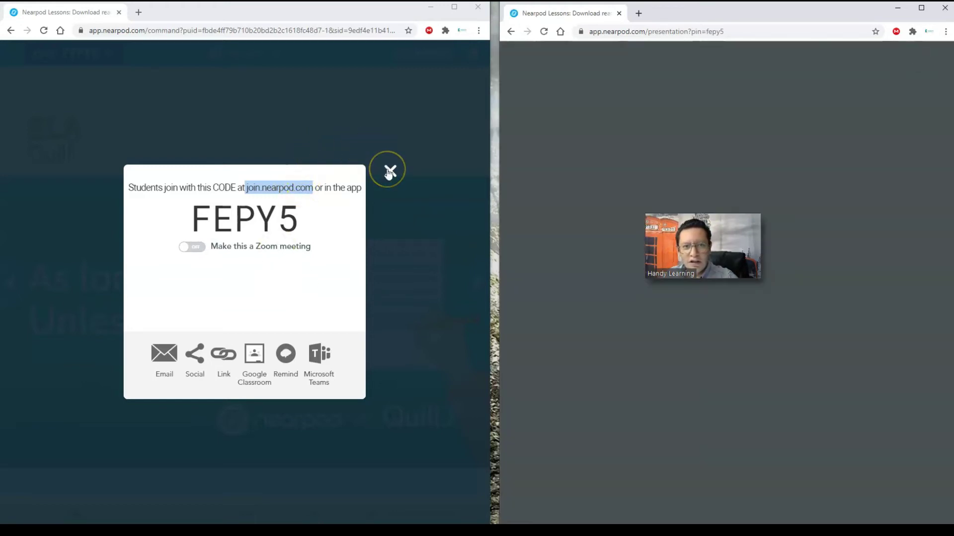
left_click(390, 171)
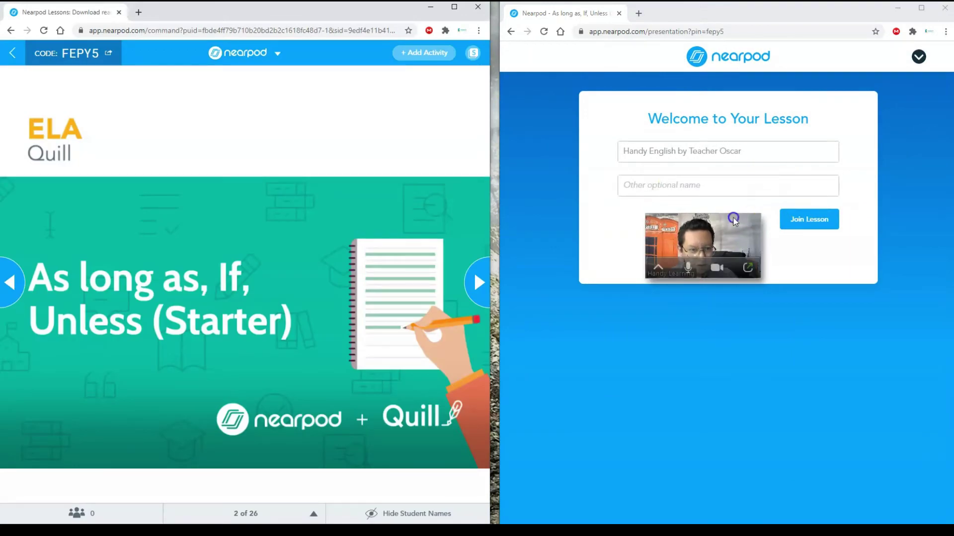
Replace the name field with the student's name and join the lesson.
left_click_drag(740, 216, 726, 362)
left_click(763, 151)
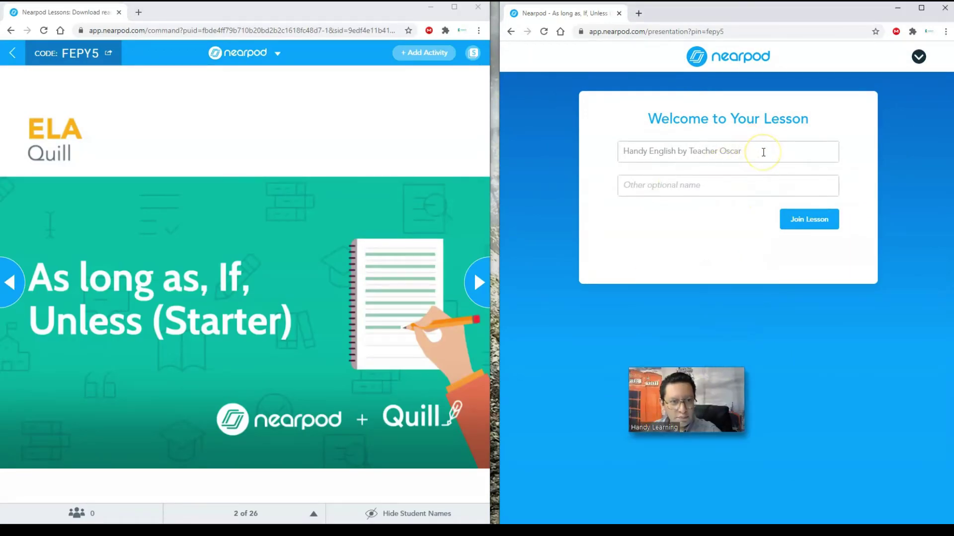
left_click_drag(763, 152, 572, 153)
type("Oscar")
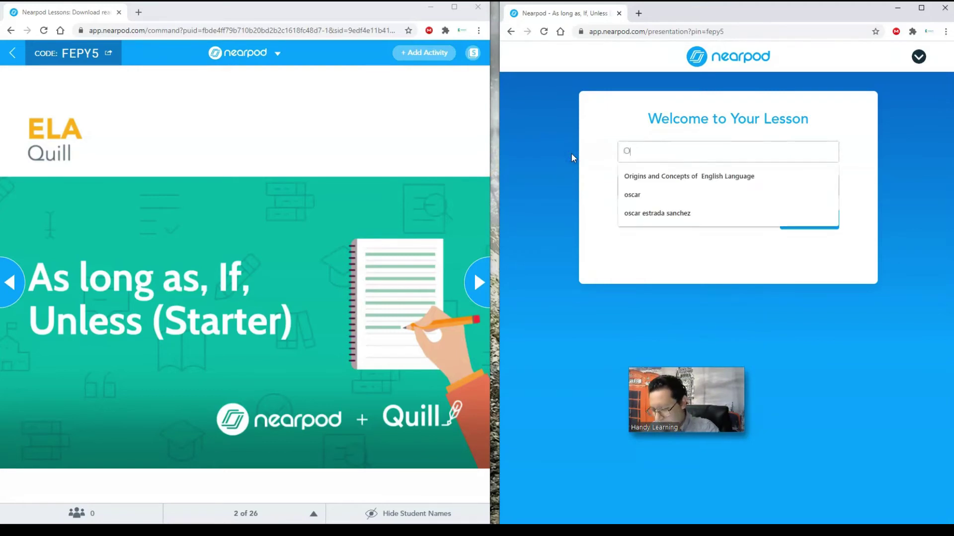
left_click(633, 175)
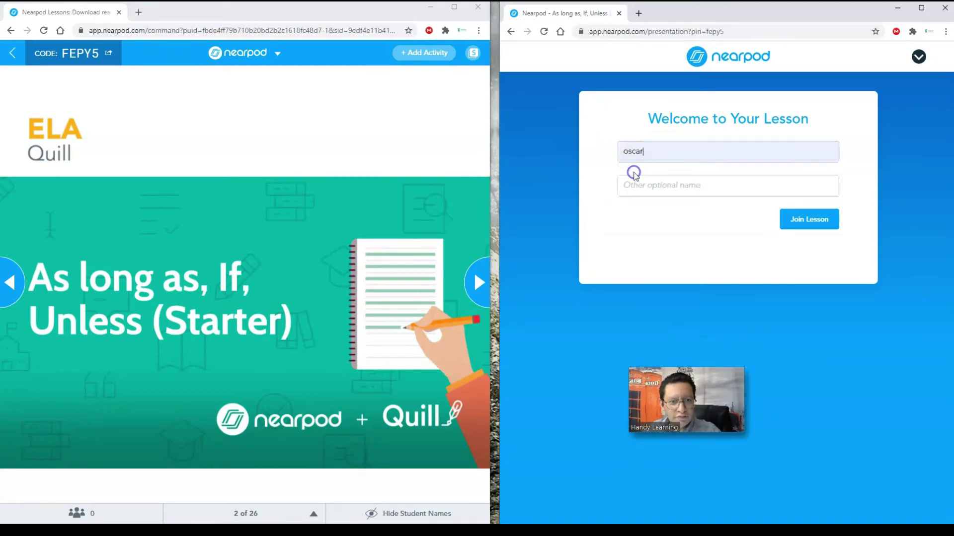
left_click(634, 240)
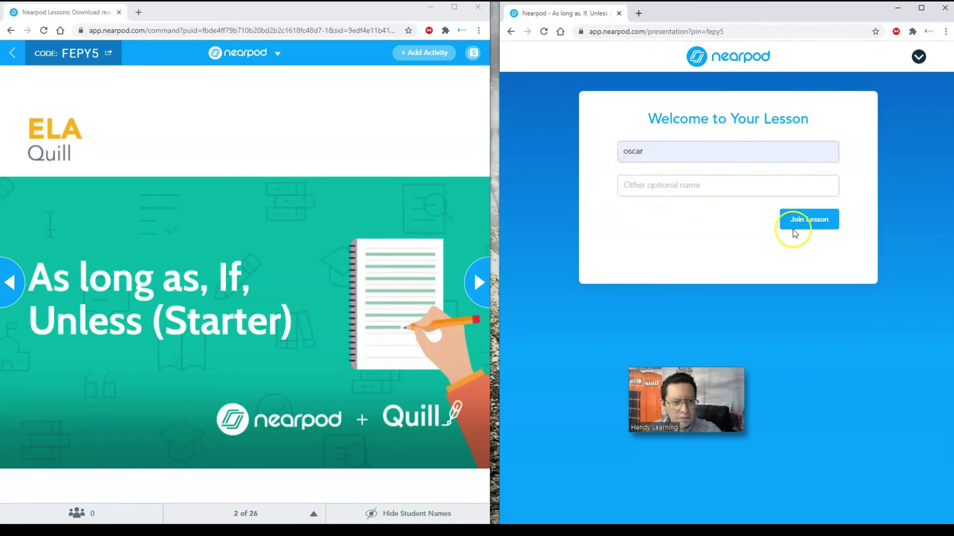
left_click(818, 226)
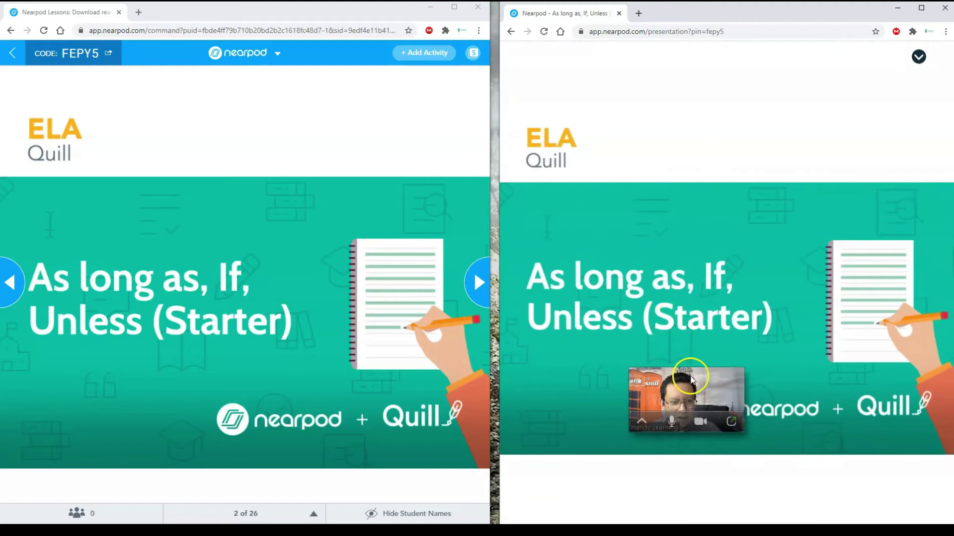
Step past Materials, Essential Question, Objectives and Let's see what we know! to slide 7.
left_click_drag(693, 377, 613, 473)
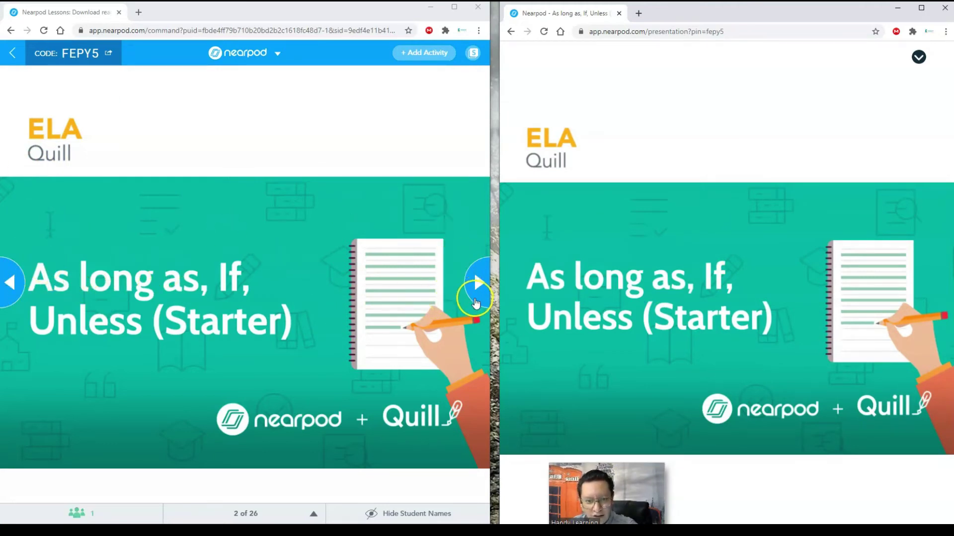
left_click(478, 284)
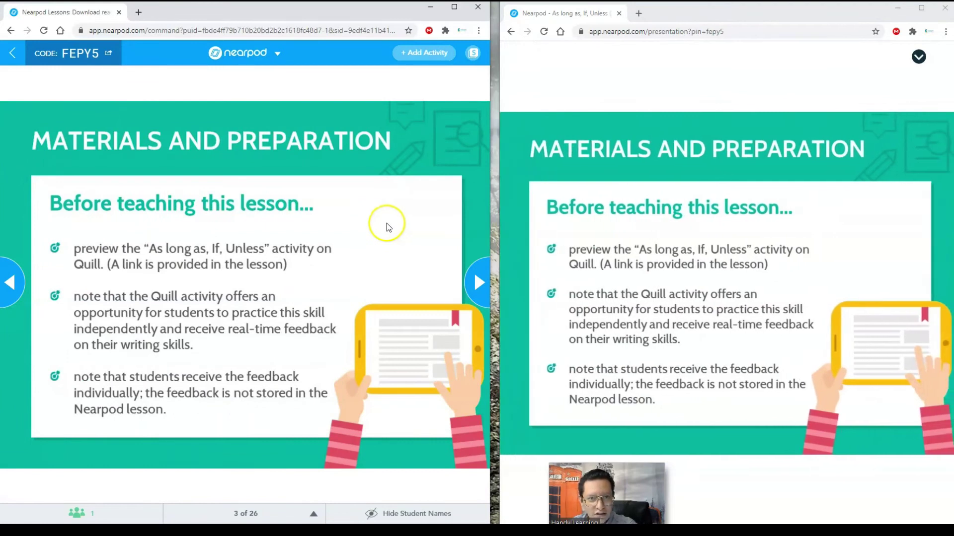
left_click(10, 285)
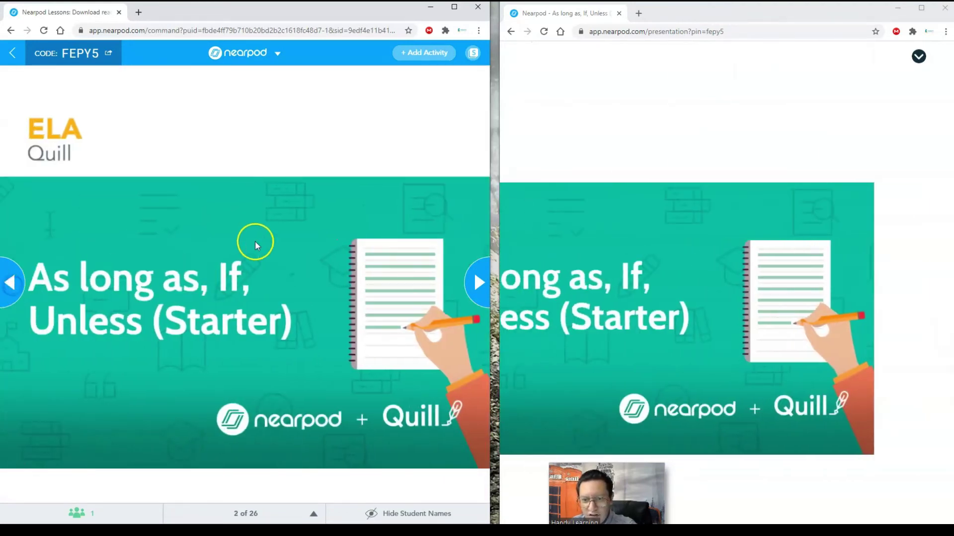
left_click(485, 301)
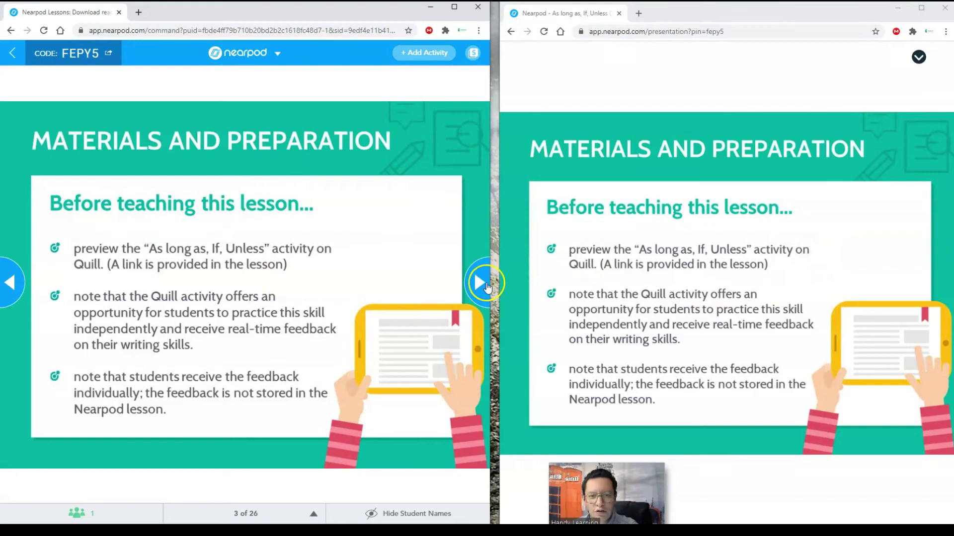
left_click(486, 286)
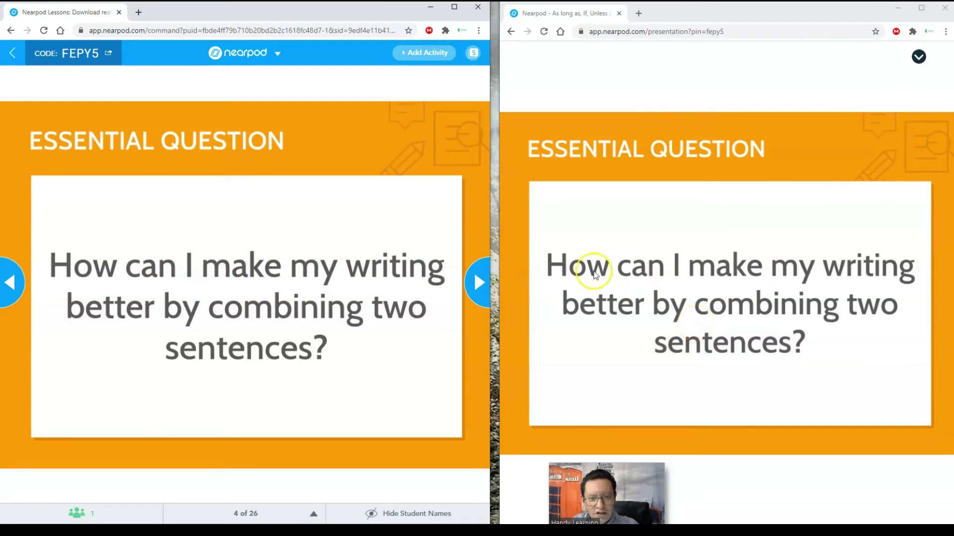
left_click(482, 278)
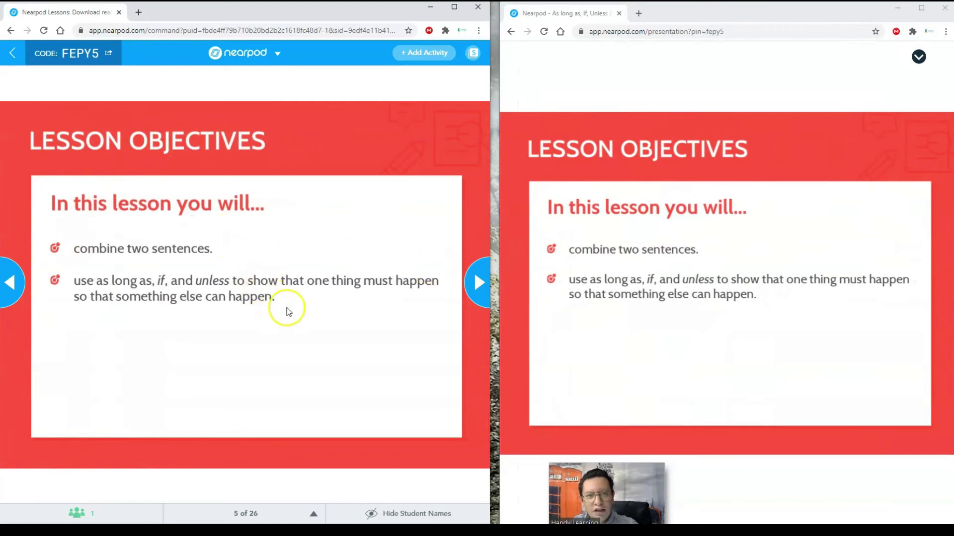
left_click(477, 295)
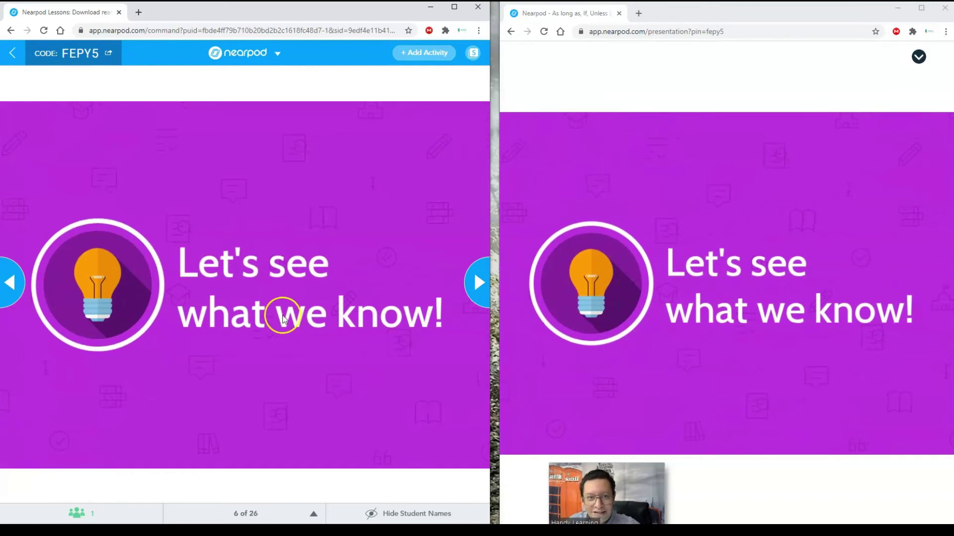
left_click(479, 284)
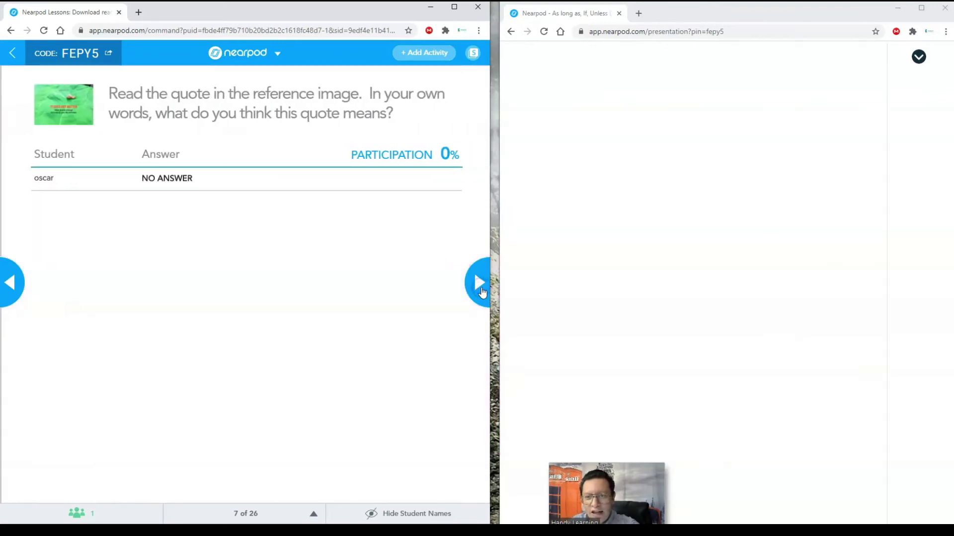
left_click(14, 282)
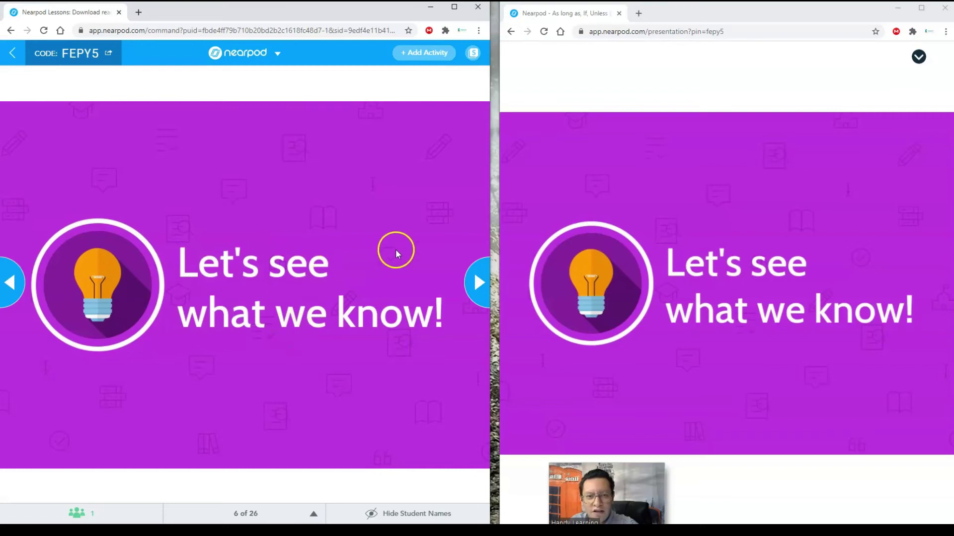
left_click(477, 282)
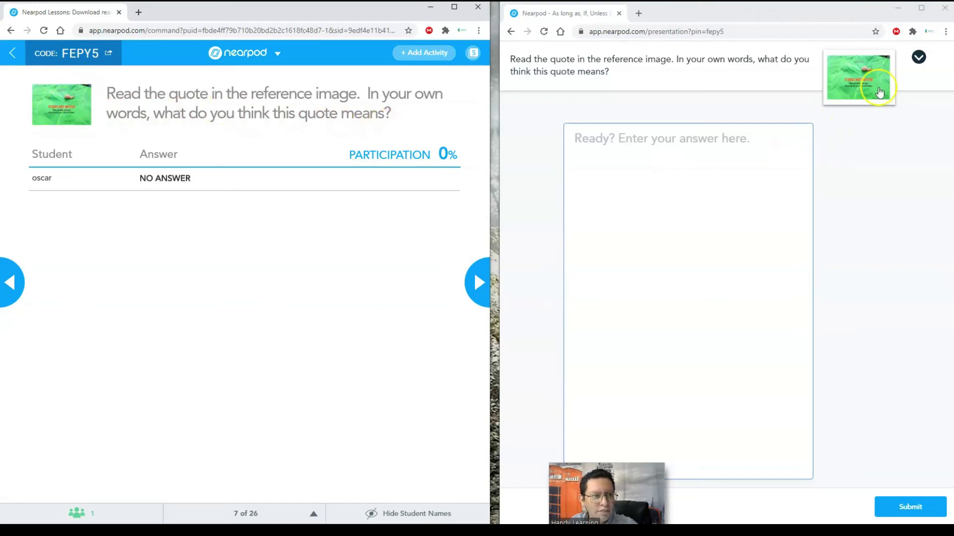
Submit the student answer 'I don't know', then advance the lesson to slide 8 of 26.
left_click(717, 137)
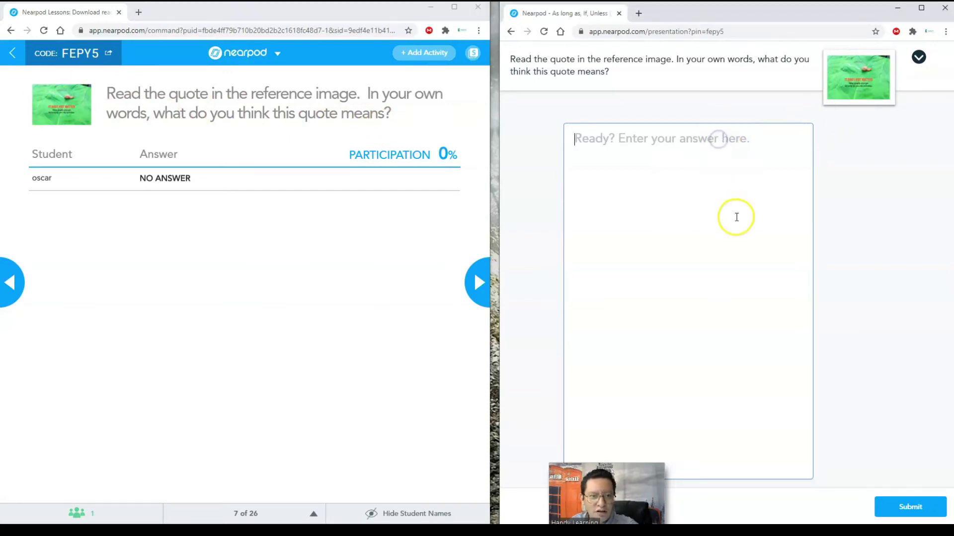
left_click(744, 194)
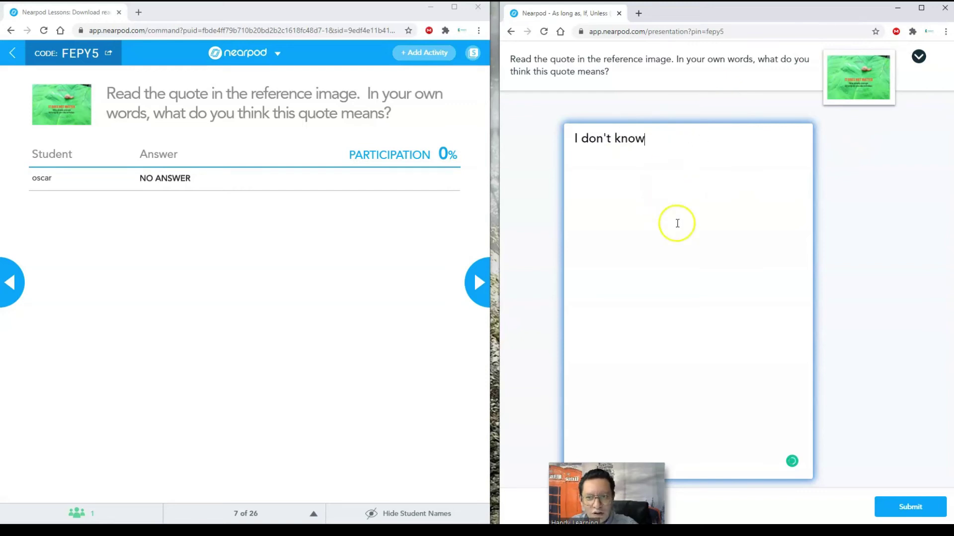
left_click(921, 515)
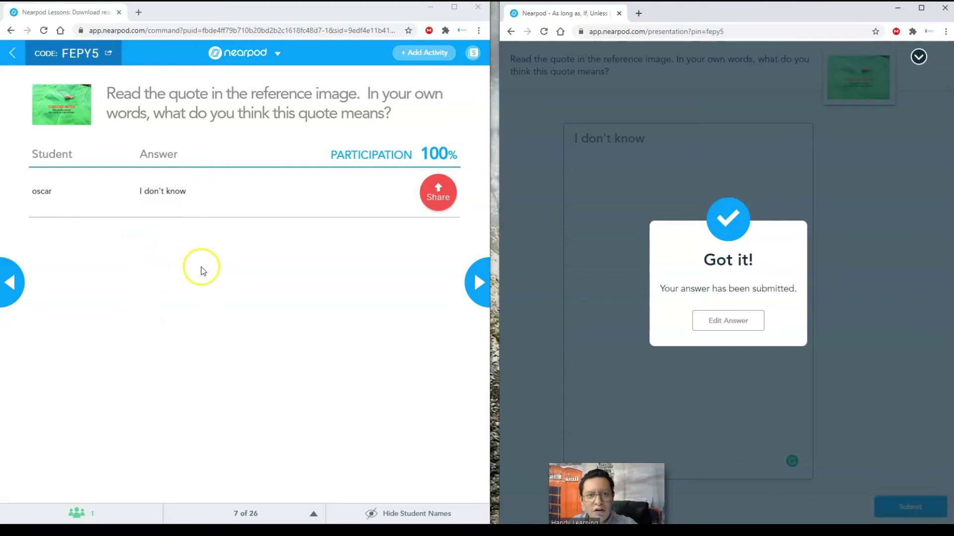
left_click(477, 282)
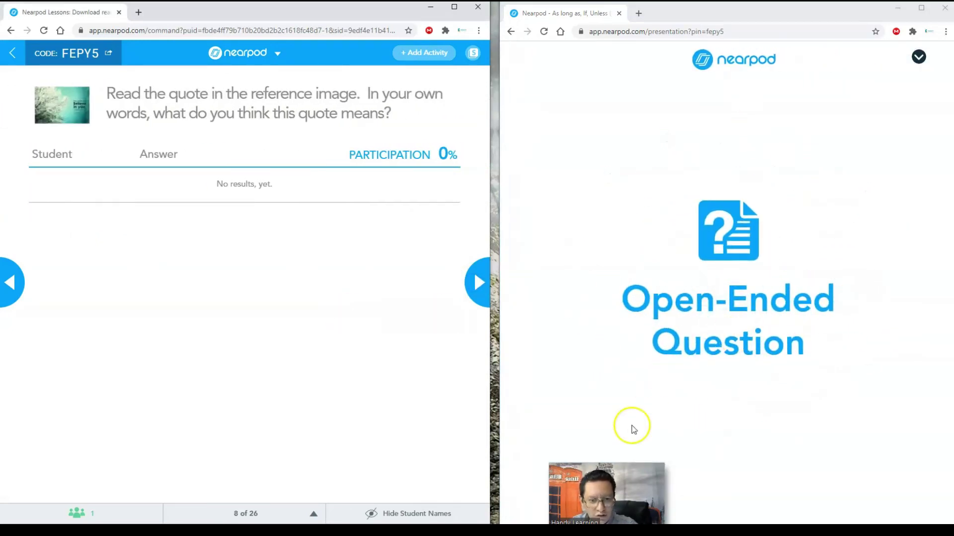
As the student, enter and submit the answer 'typing here' for the quote question.
left_click_drag(598, 466, 475, 419)
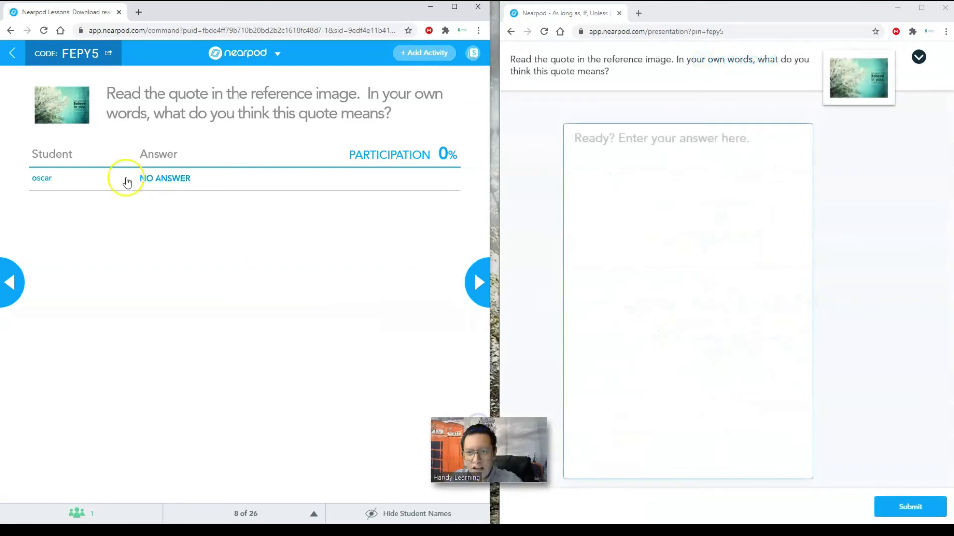
left_click(624, 185)
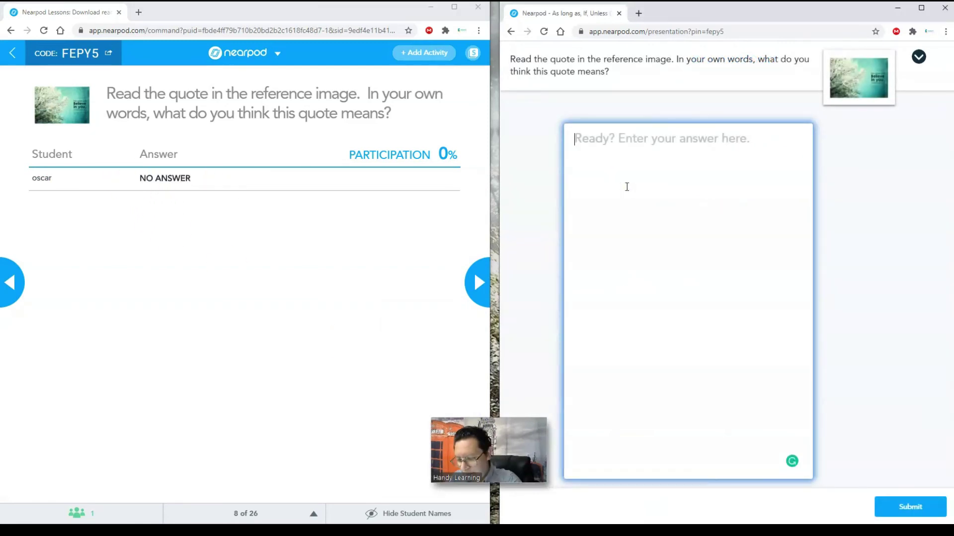
type("typing")
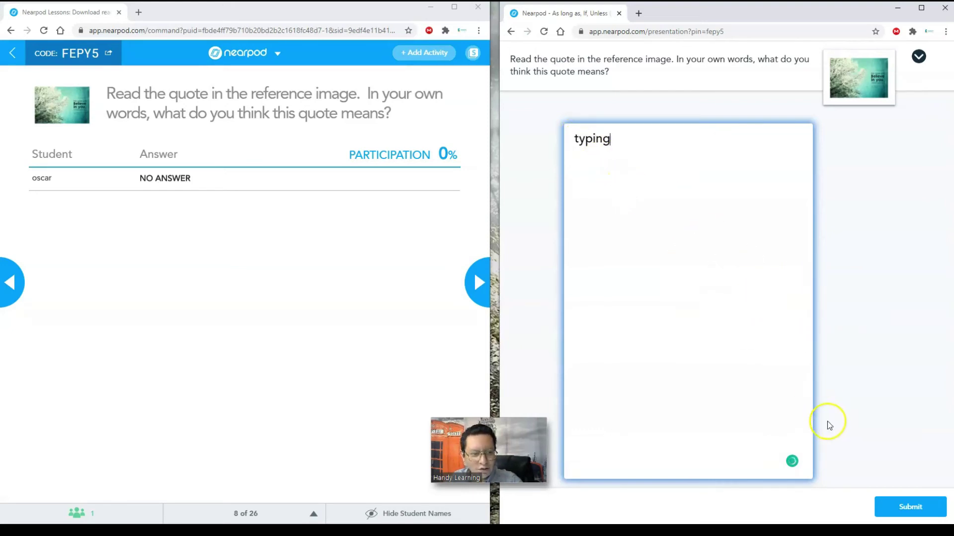
left_click(894, 506)
left_click(740, 323)
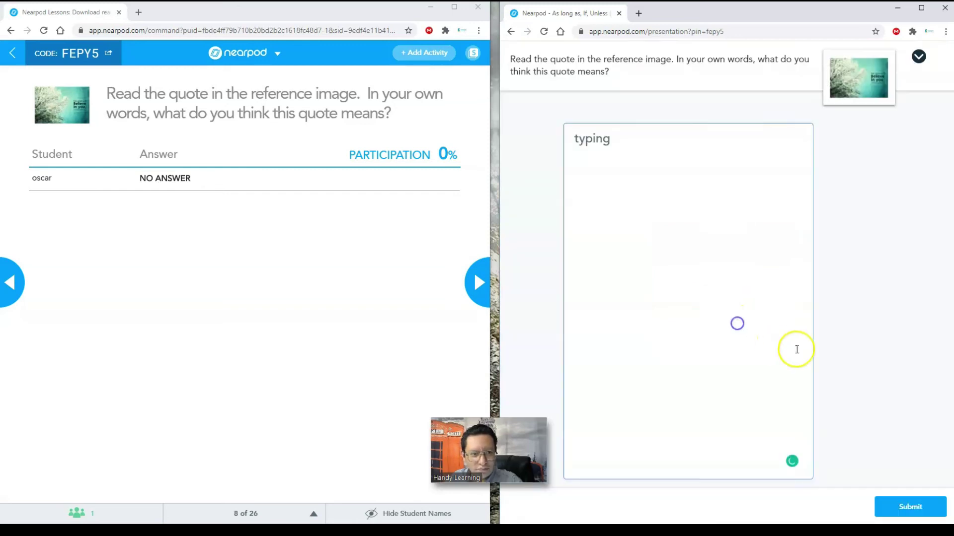
left_click(656, 157)
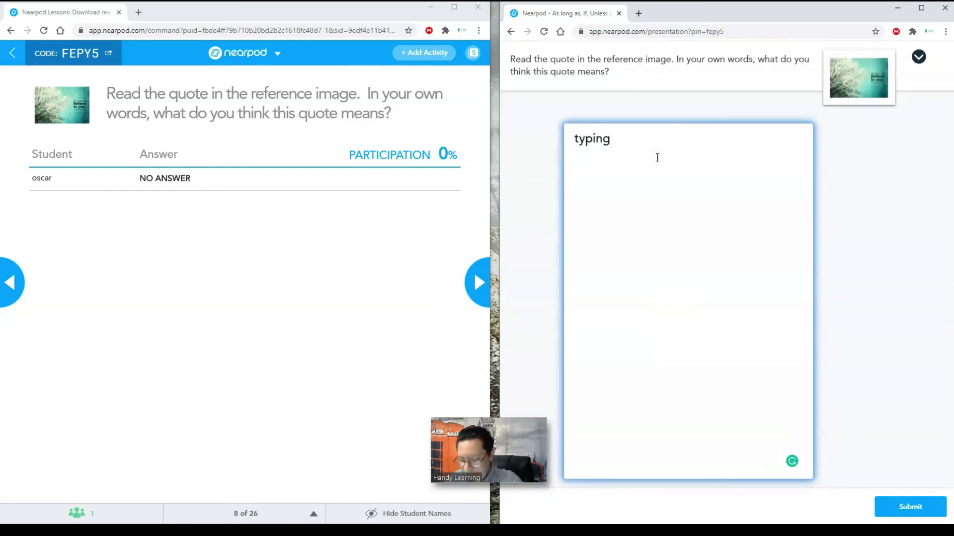
type("here")
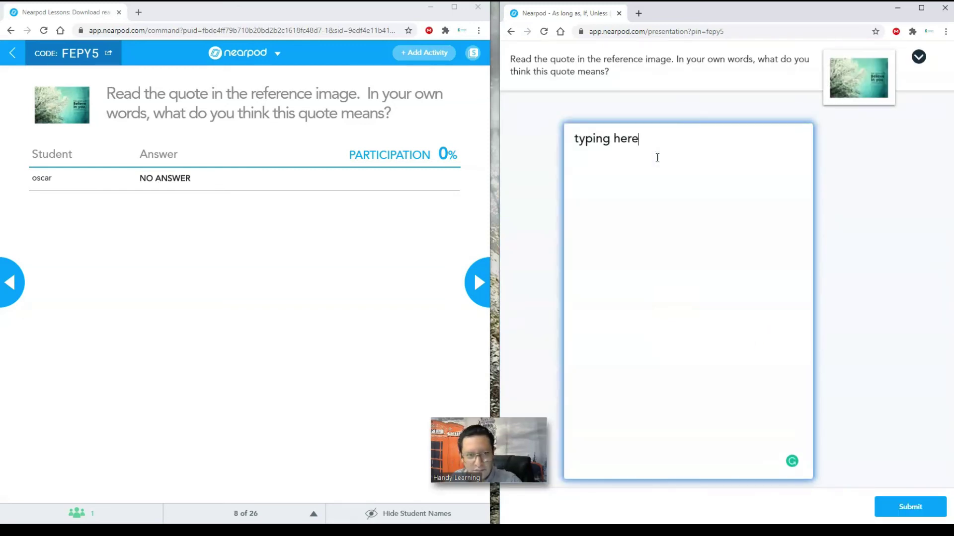
left_click(892, 504)
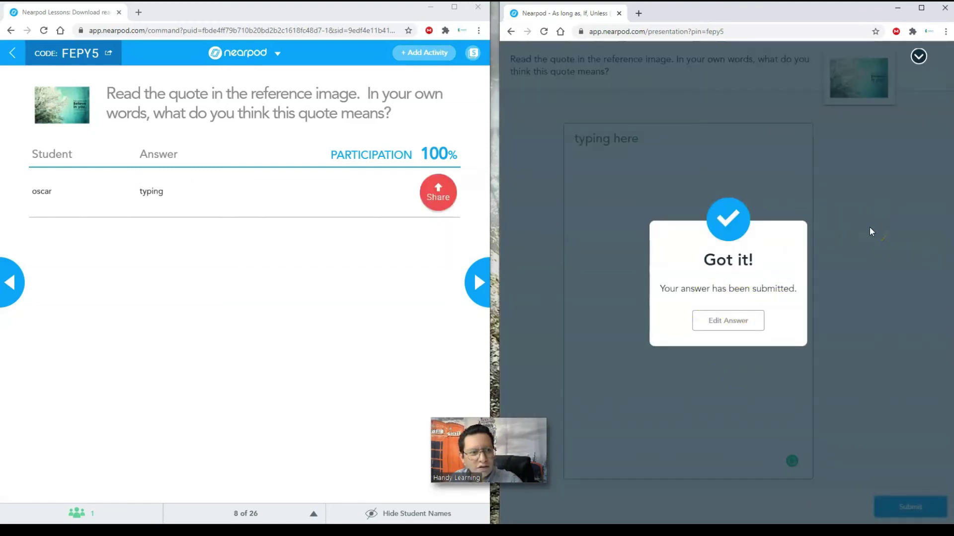
In the teacher view, go back to slide 8's results showing the submitted answer at 100% participation.
left_click(893, 225)
left_click(236, 278)
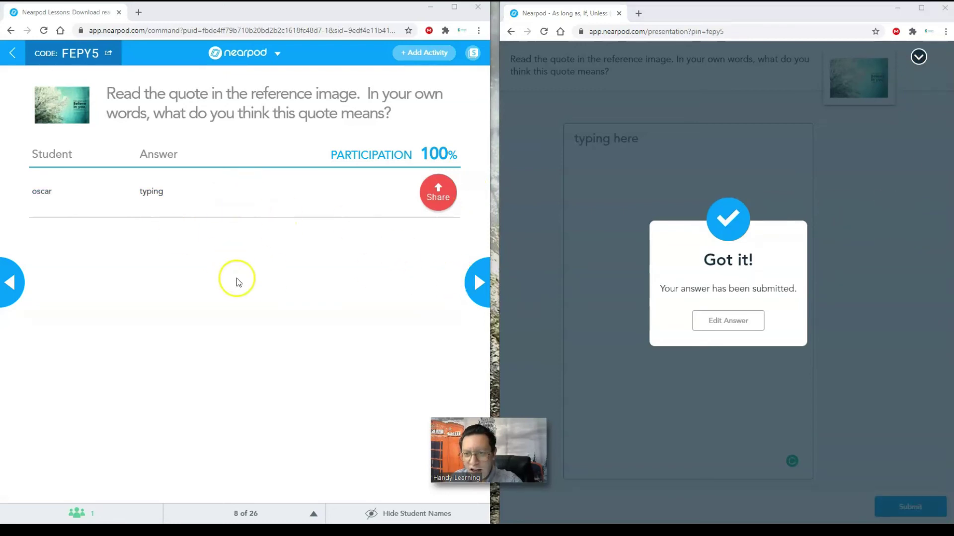
left_click(477, 282)
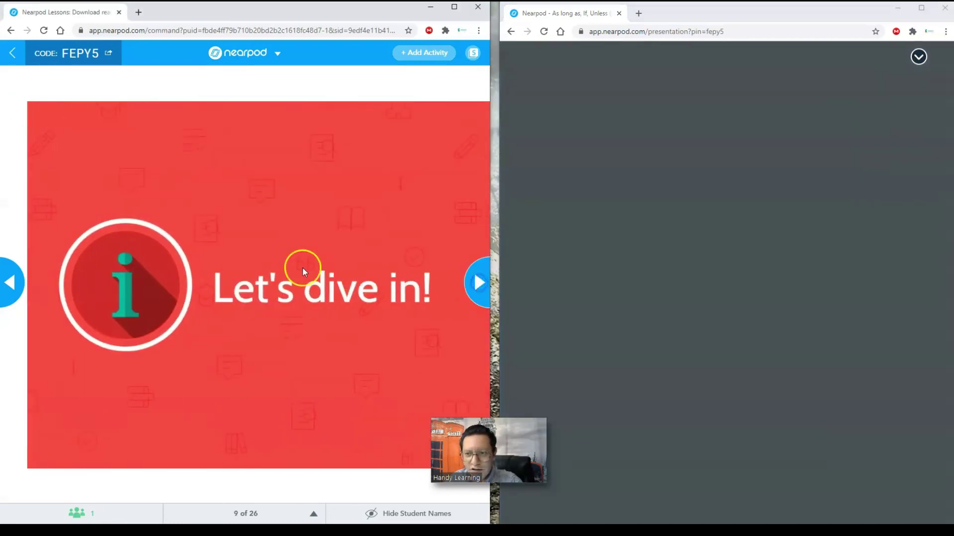
left_click(7, 280)
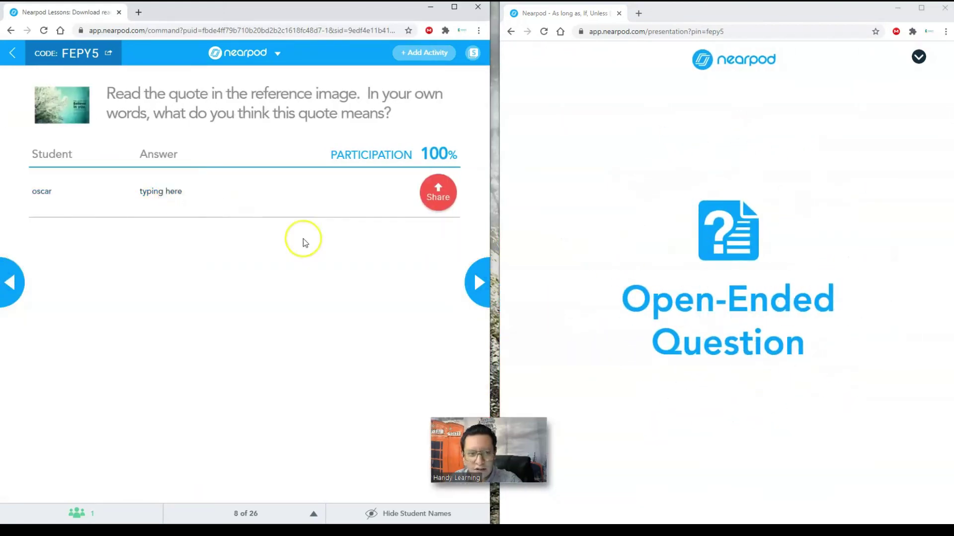
Advance through Let's dive in!, Today's Lesson, As long as and Unless to the Unless sentence question.
left_click(484, 297)
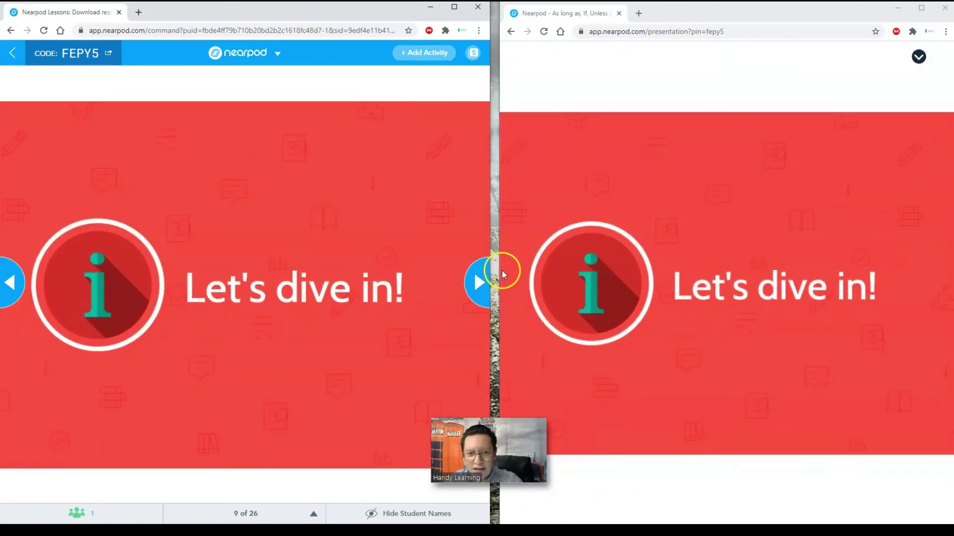
left_click(480, 290)
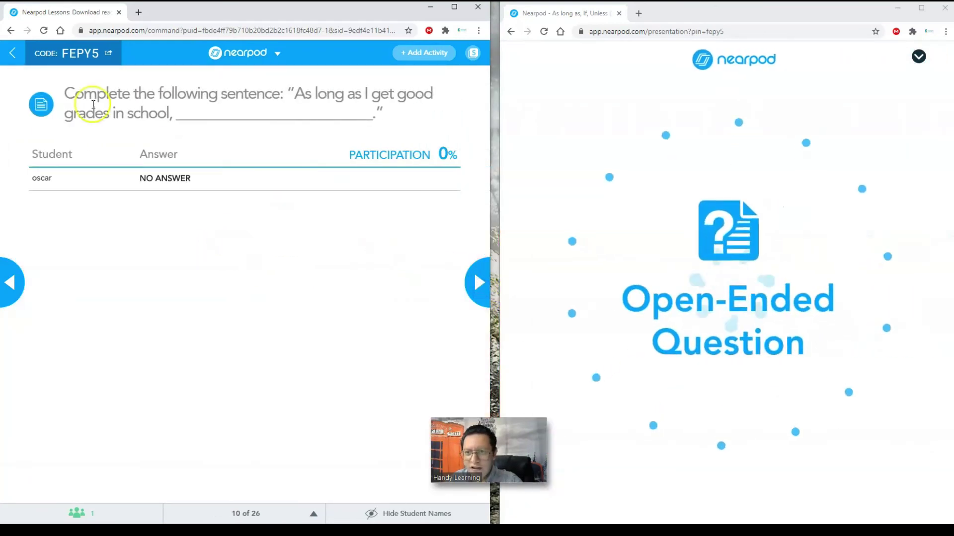
left_click(479, 291)
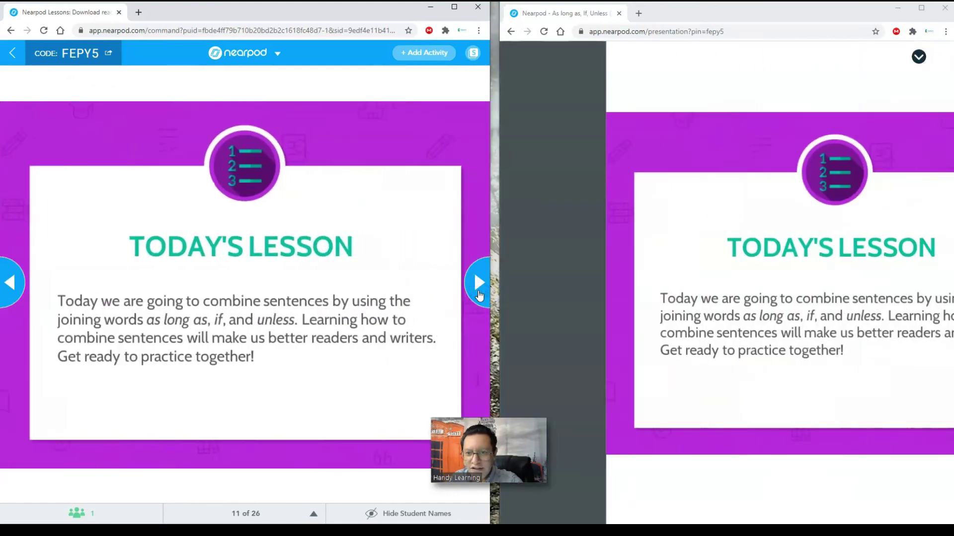
left_click(479, 293)
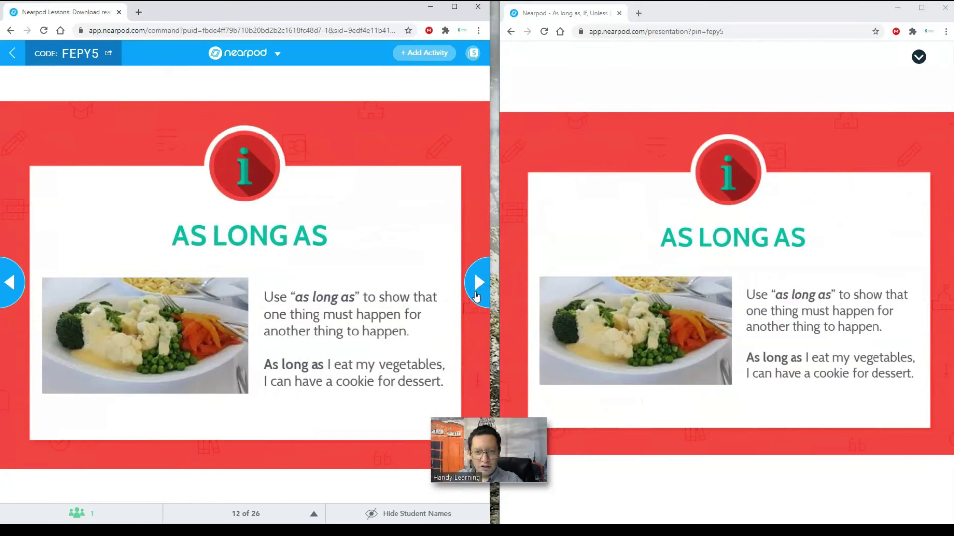
left_click(478, 293)
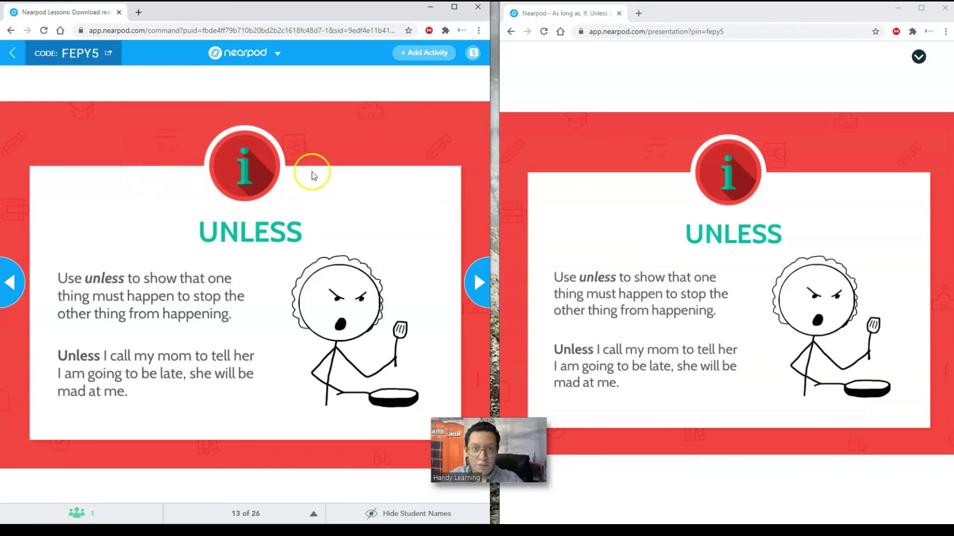
left_click(482, 286)
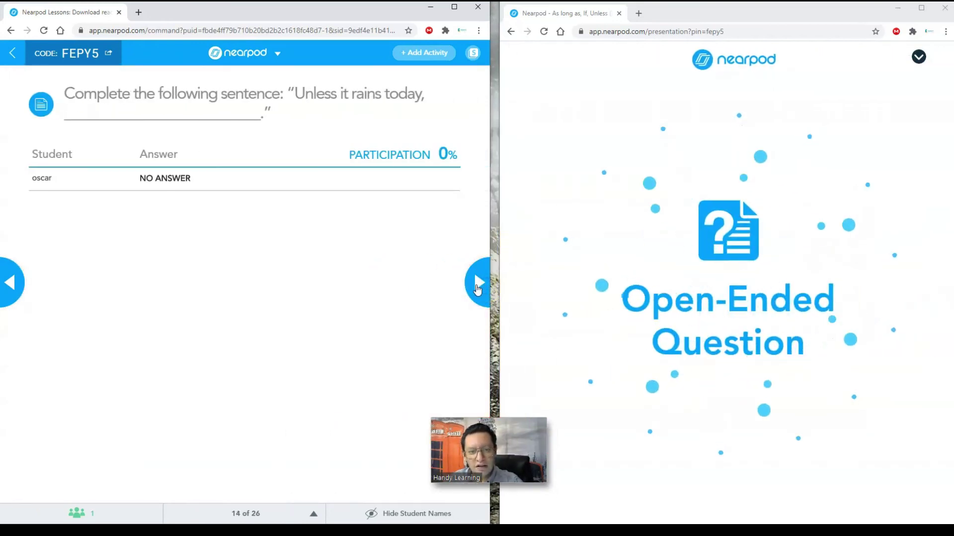
Continue past the IF, pencil and draw-a-comma activities to the Thank you slide, 25 of 26.
left_click(476, 287)
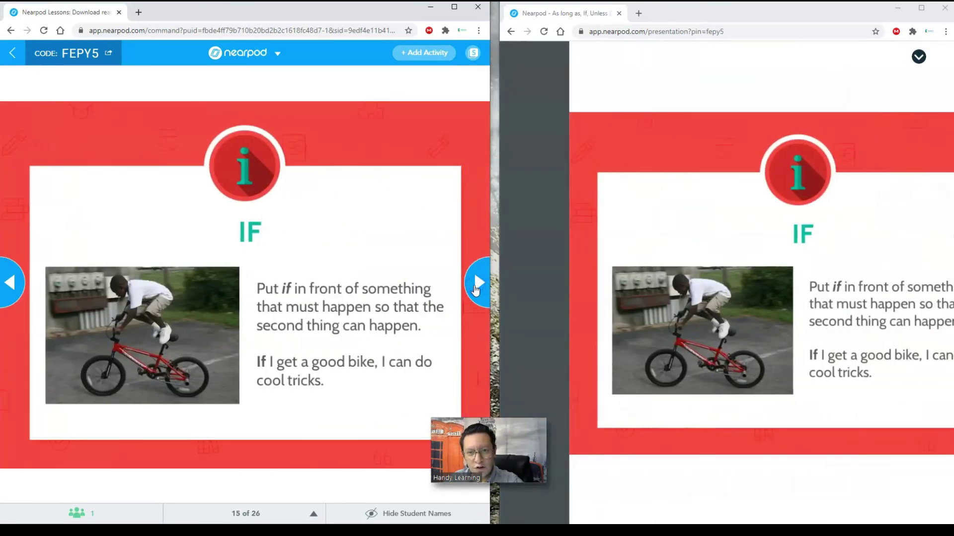
left_click(476, 287)
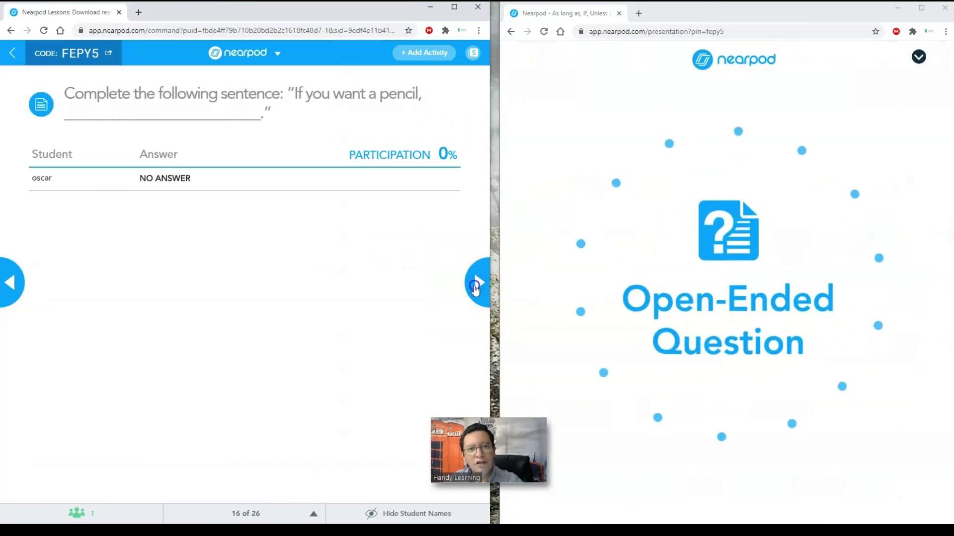
left_click(476, 288)
left_click(476, 287)
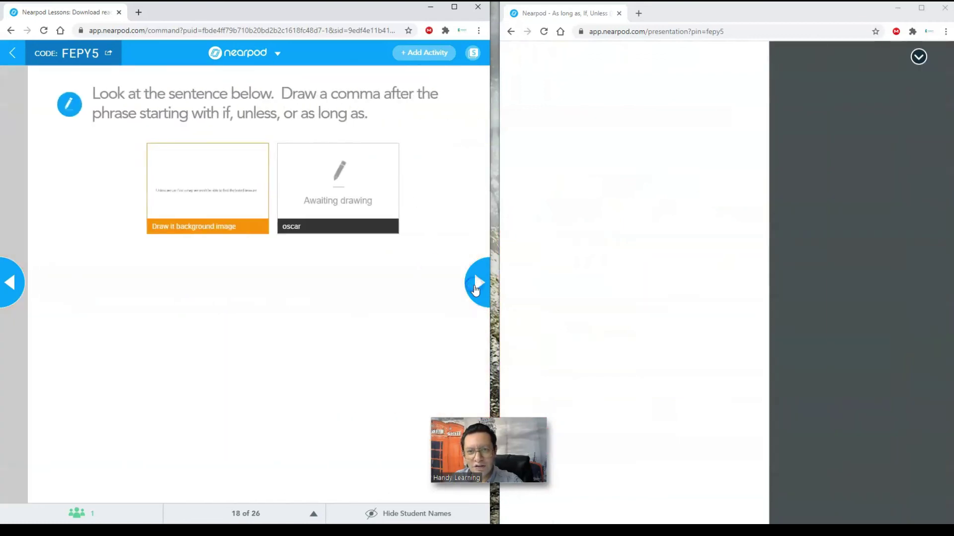
left_click(475, 287)
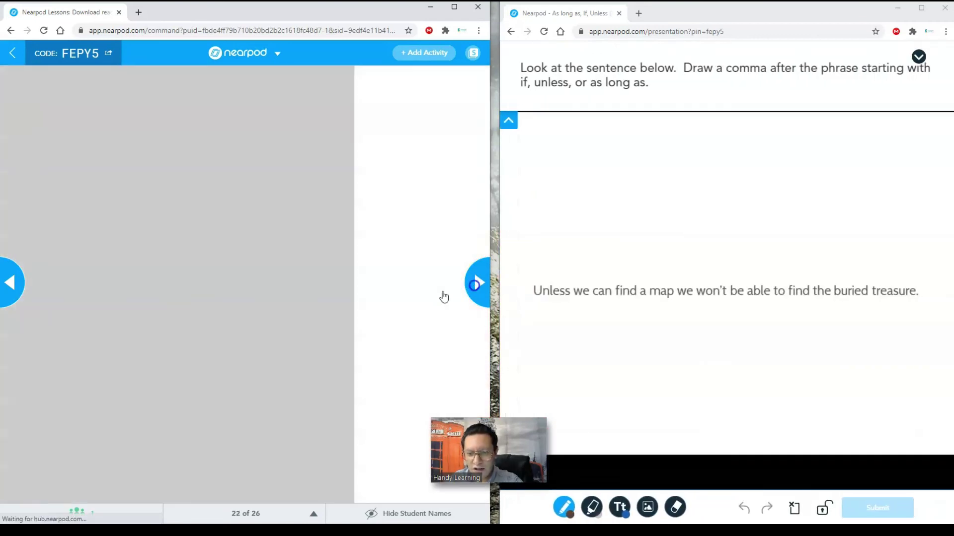
left_click(244, 514)
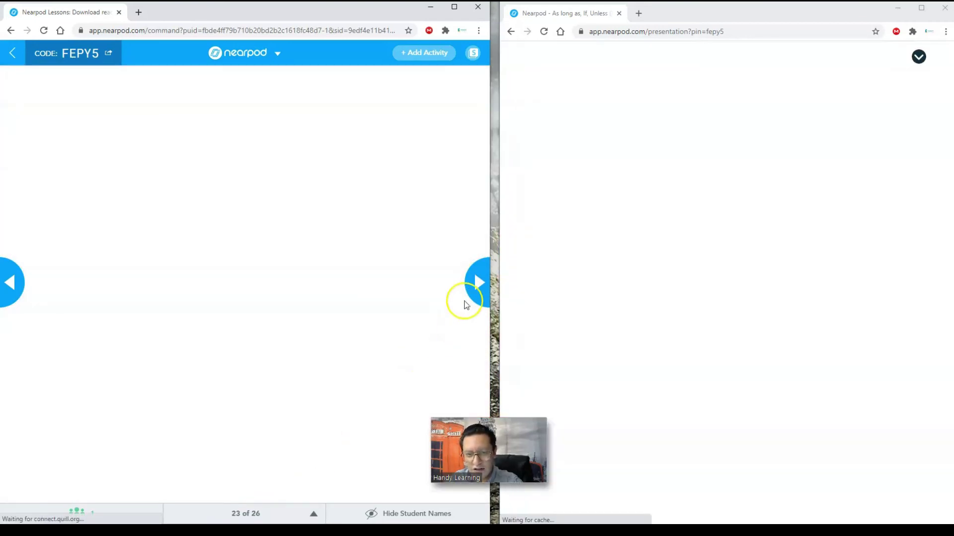
left_click(474, 287)
left_click(472, 287)
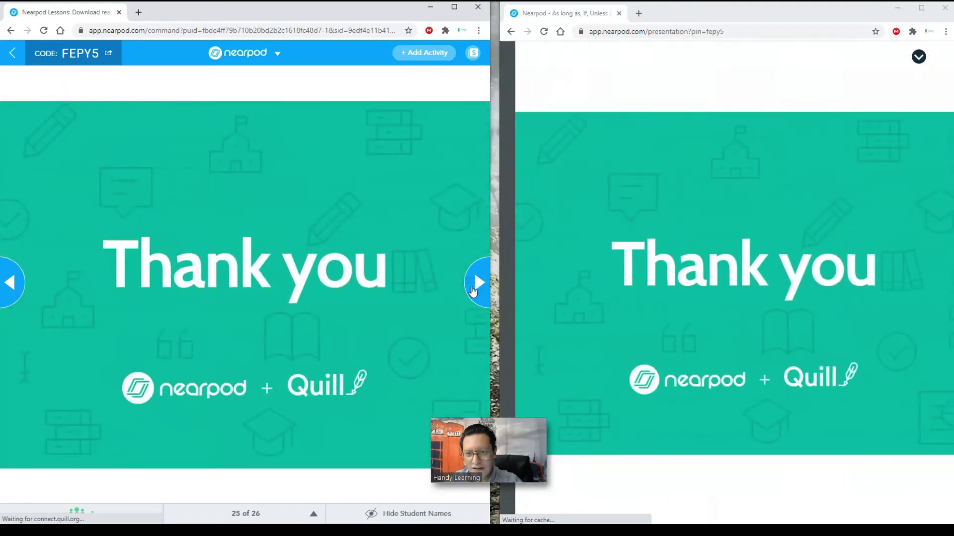
End the live session from the logo dropdown, confirm Yes, and dismiss the student's Session ended notice.
left_click(277, 53)
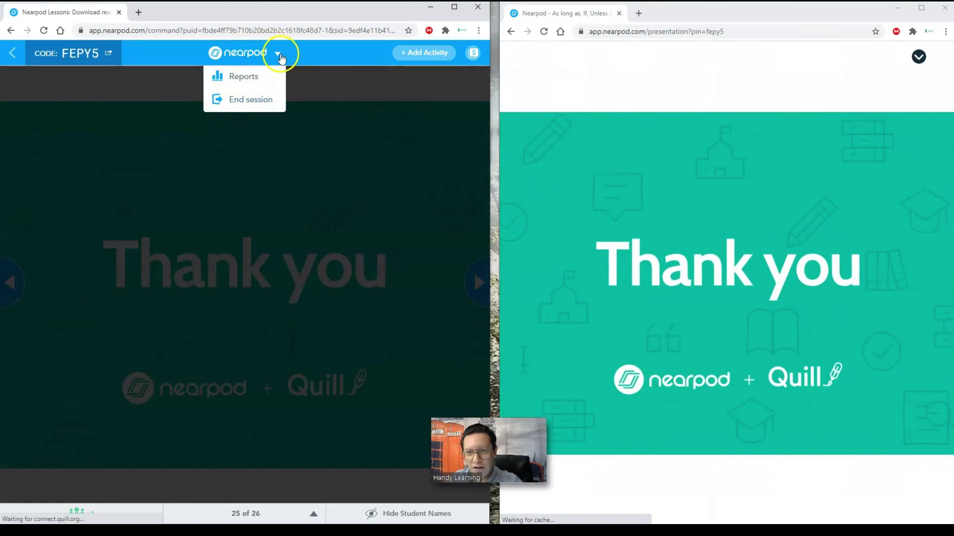
left_click(239, 99)
left_click(278, 203)
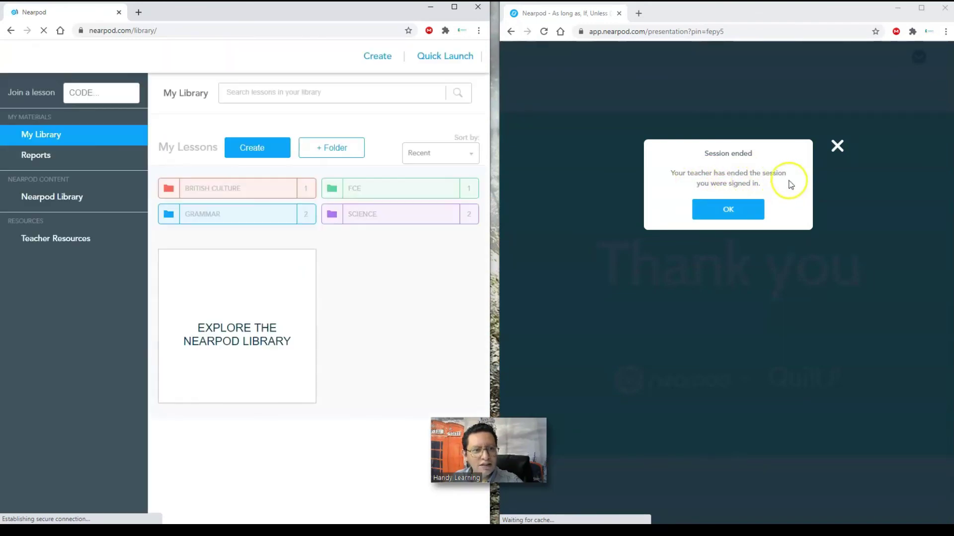
left_click(729, 211)
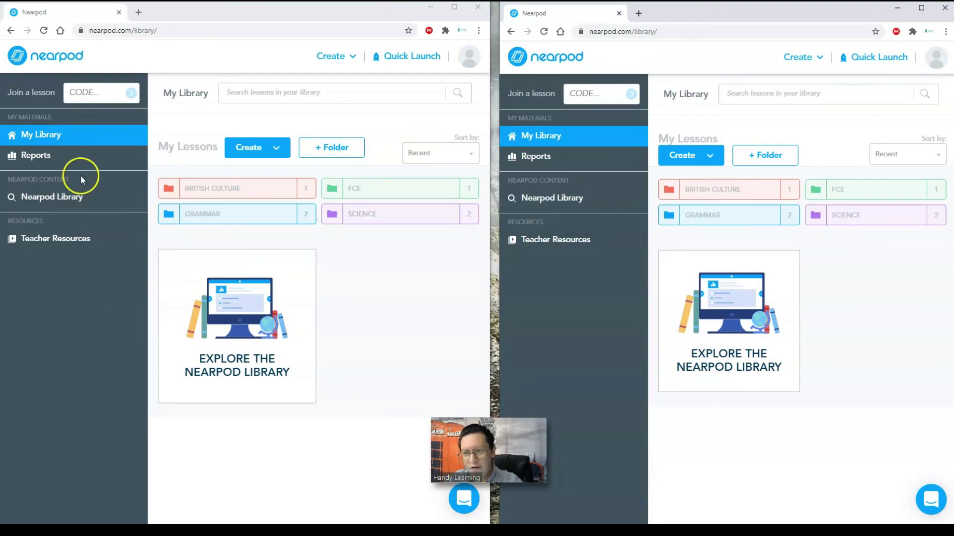
Open Teacher Resources and scroll through its live webinars, such as Nearpod for Beginners, then back up.
left_click(52, 242)
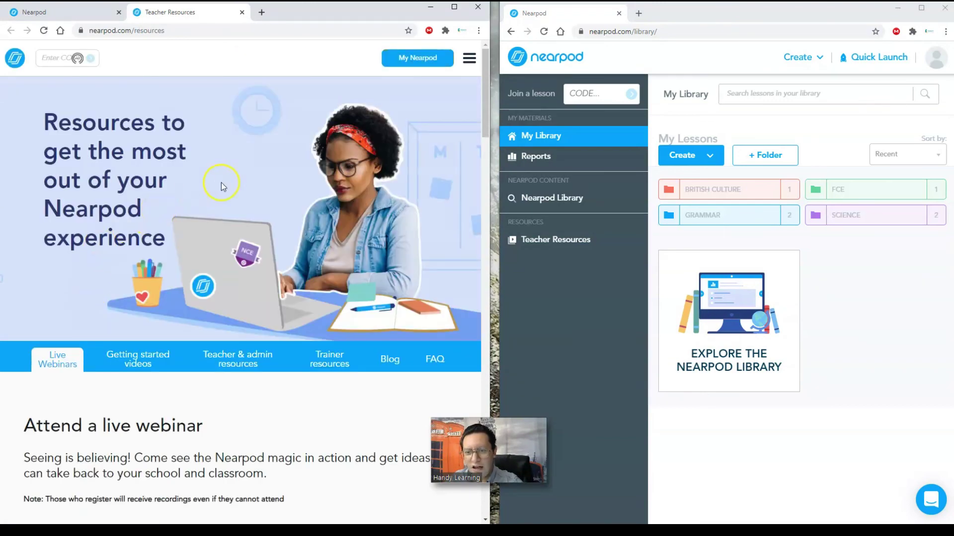
scroll(213, 283, "down", 8)
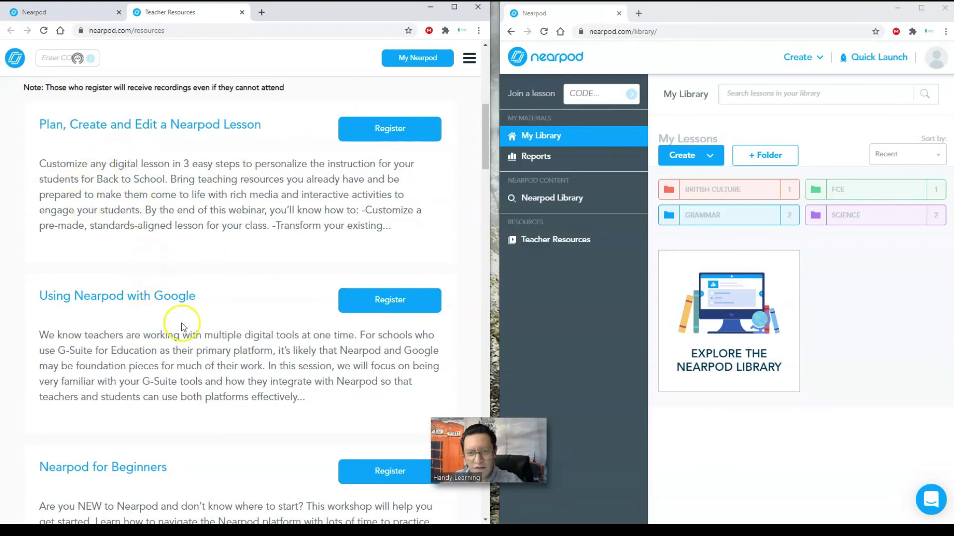
scroll(182, 326, "down", 3)
scroll(193, 259, "down", 3)
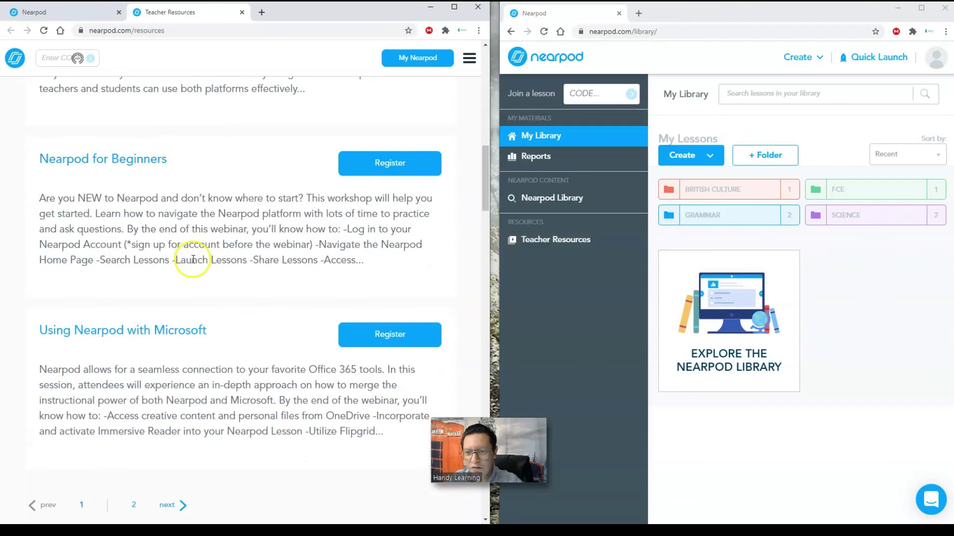
scroll(204, 258, "down", 3)
scroll(275, 233, "up", 4)
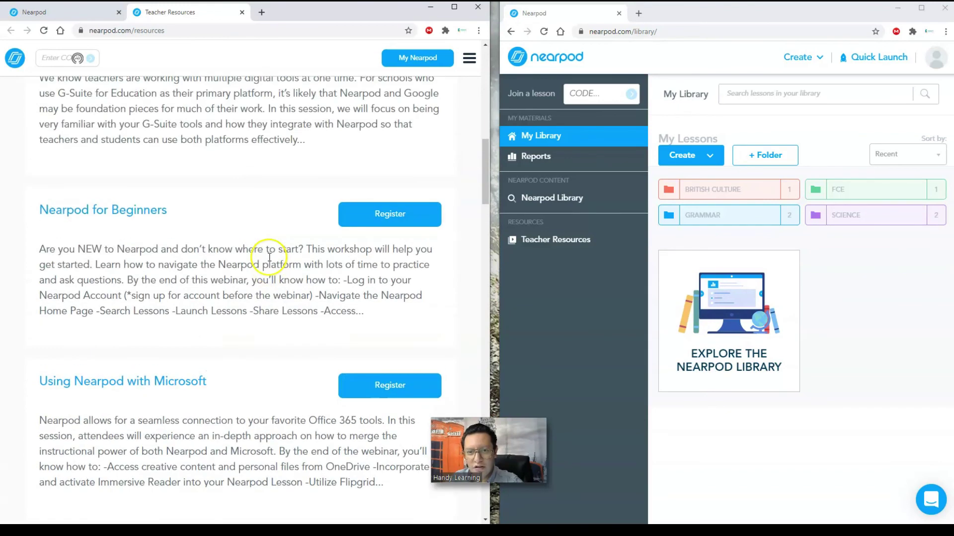
scroll(269, 257, "up", 14)
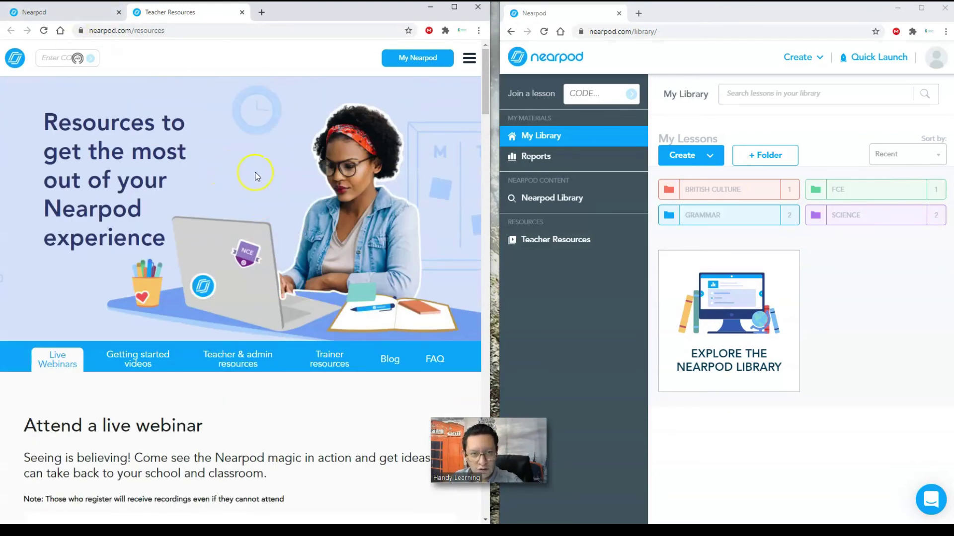
Return the teacher window to the My Library tab with its four lesson folders.
left_click(69, 15)
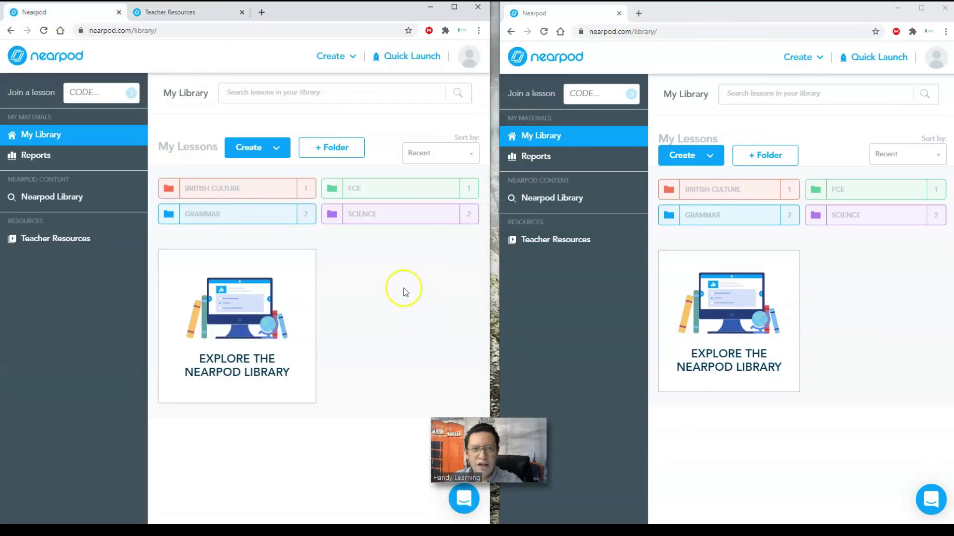